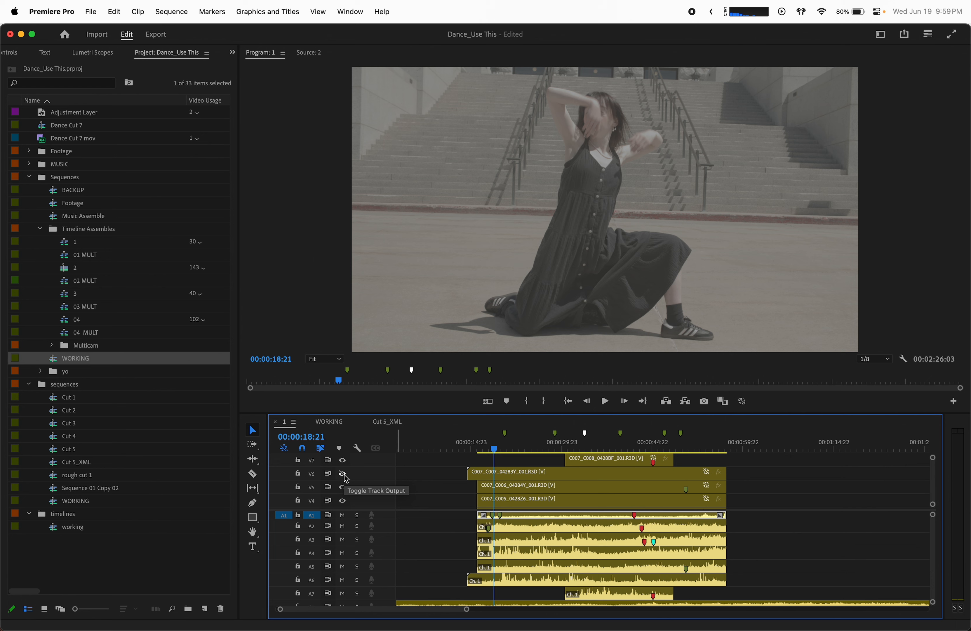
- Hide video tracks V6 and V5 in sequence 1 and scrub to about 00:00:21:09 to review the stacked takes beneath
click(344, 476)
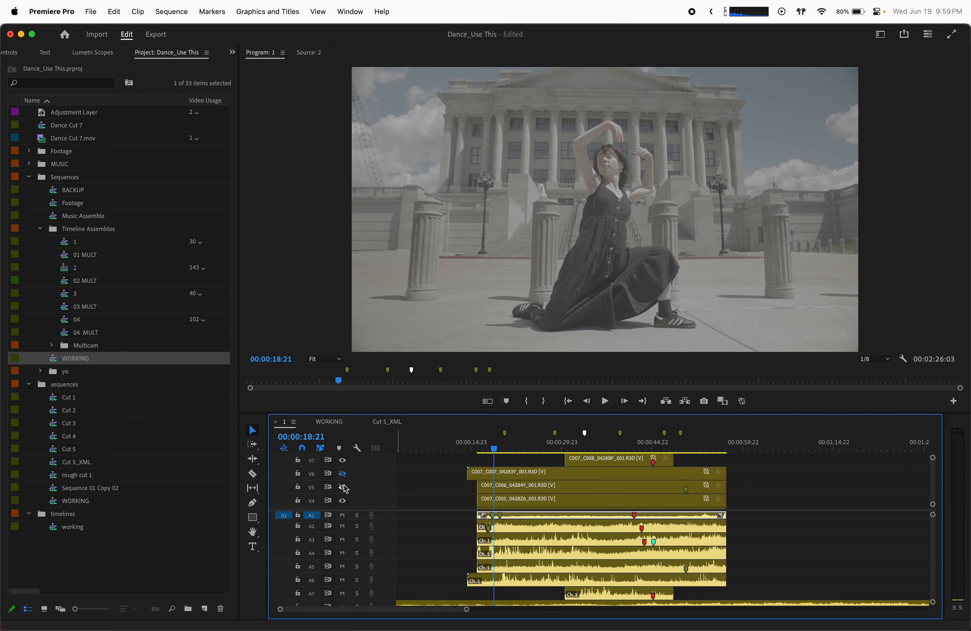
click(502, 449)
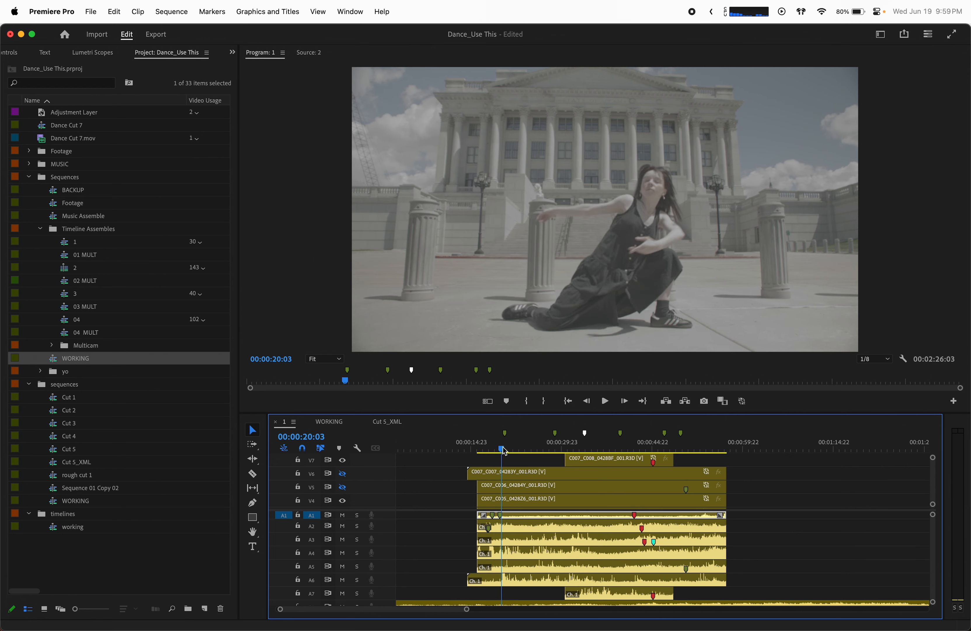
drag(505, 451, 511, 449)
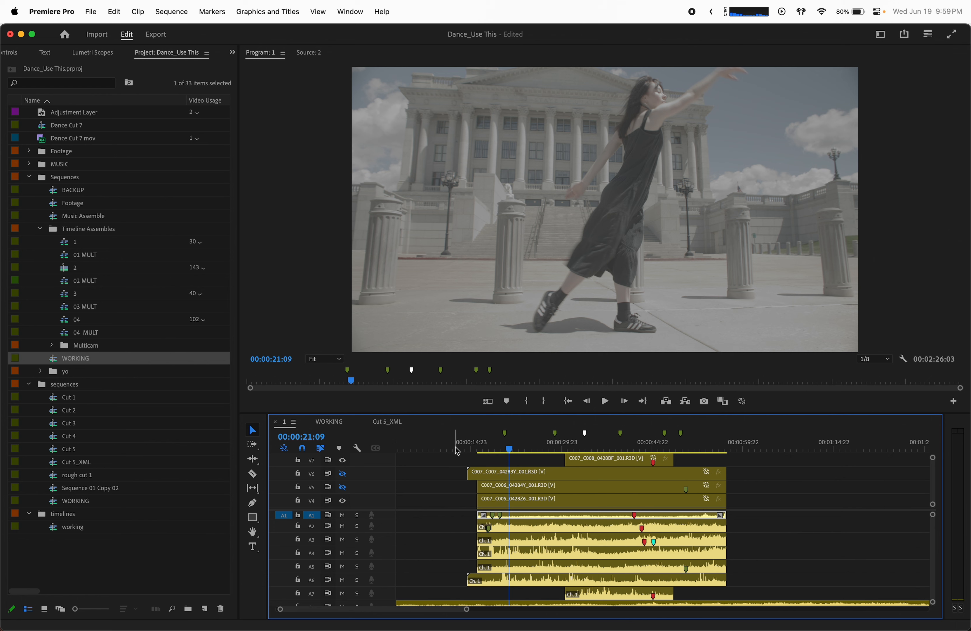
scroll(456, 484, down, 3)
scroll(456, 484, right, 2)
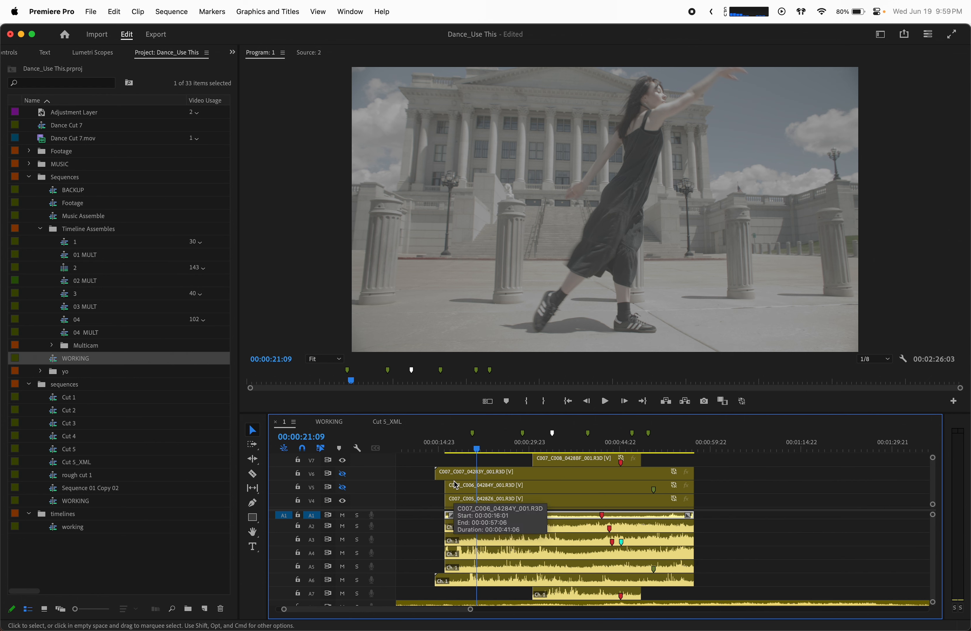
scroll(484, 514, down, 2)
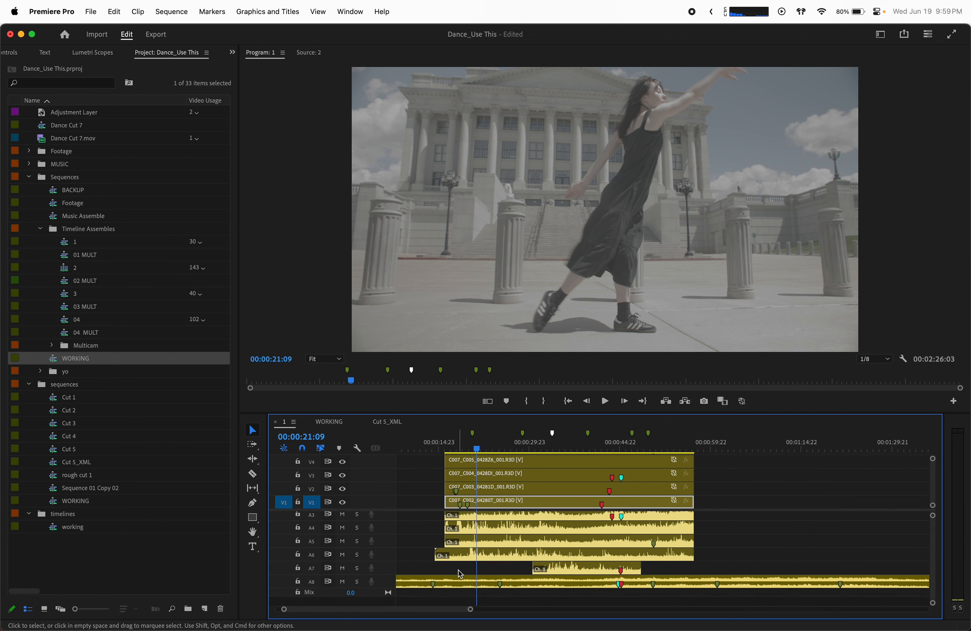
scroll(459, 570, up, 2)
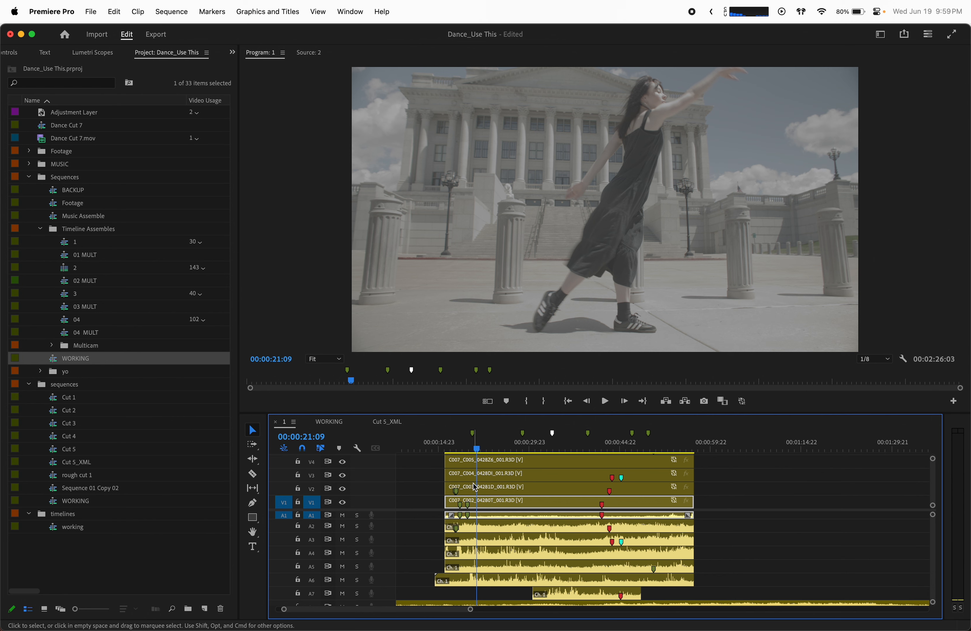
scroll(437, 534, left, 3)
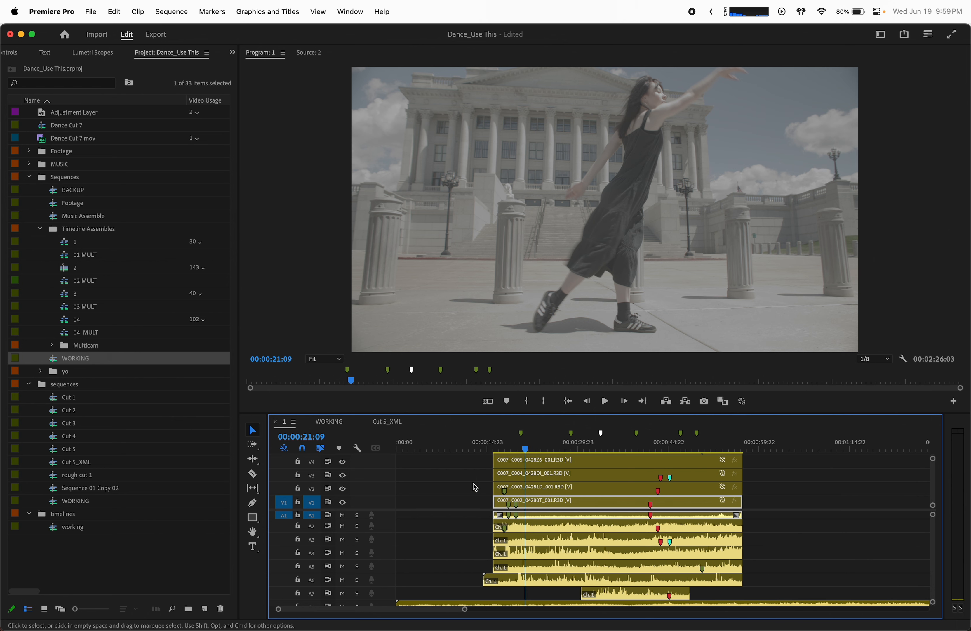
- Open the Footage sequence and preview its first group of clips by temporarily enabling them, then disabling them again
double_click(57, 204)
drag(499, 451, 424, 449)
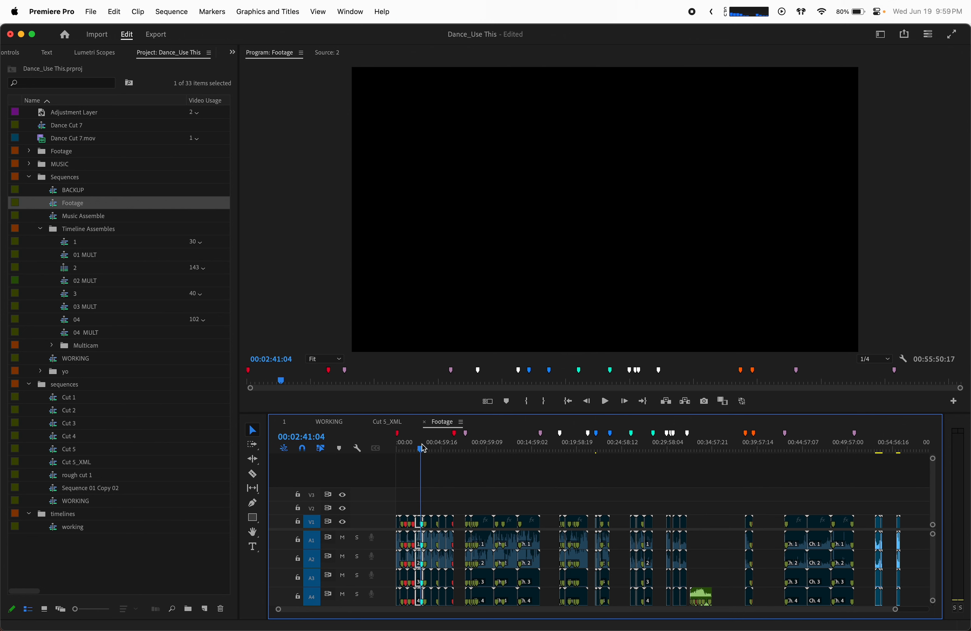
drag(453, 506, 378, 572)
key(shift+super+e)
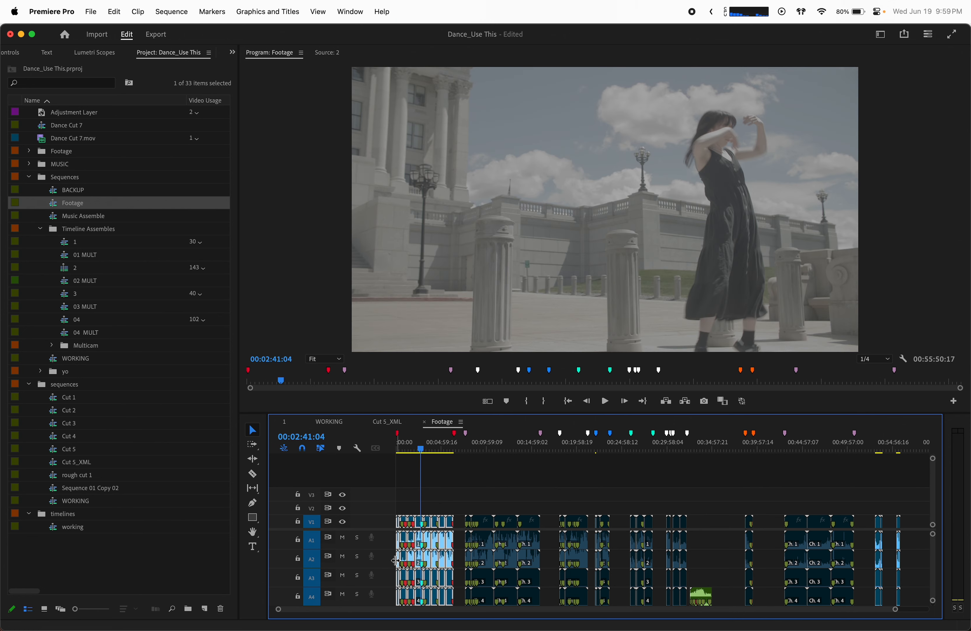
drag(429, 449, 446, 447)
key(shift+super+e)
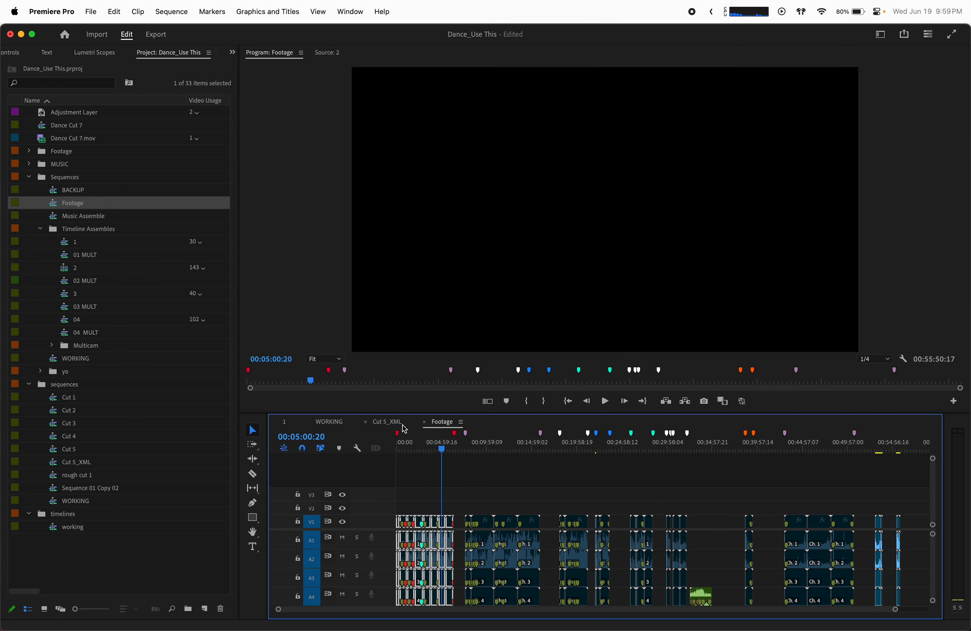
- Return to sequence 1, examine its full stack of takes with the timeline maximized, and scrub to about 00:00:19:04
click(307, 422)
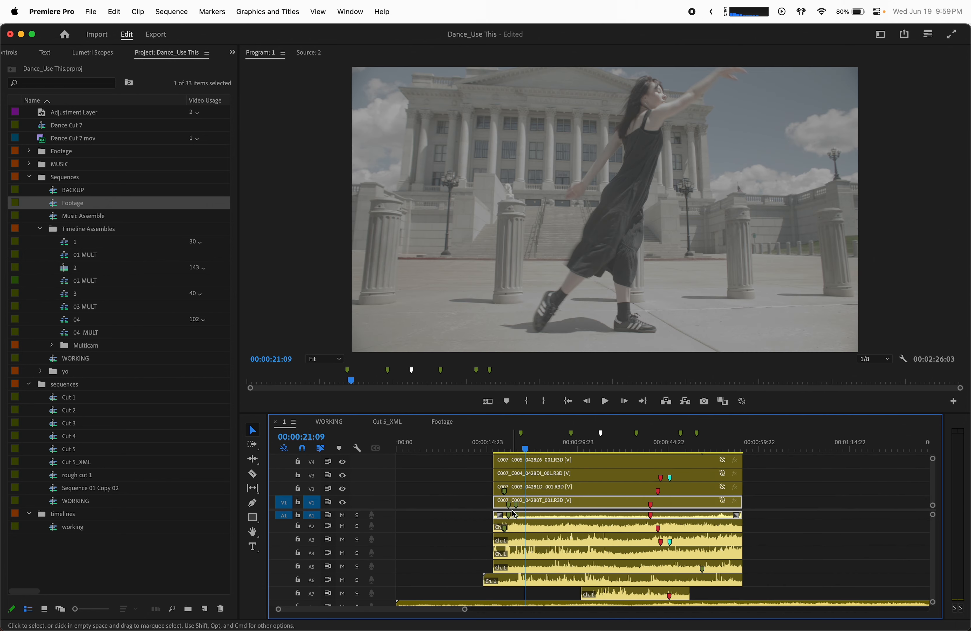
scroll(515, 514, right, 5)
scroll(514, 514, down, 2)
scroll(515, 513, left, 3)
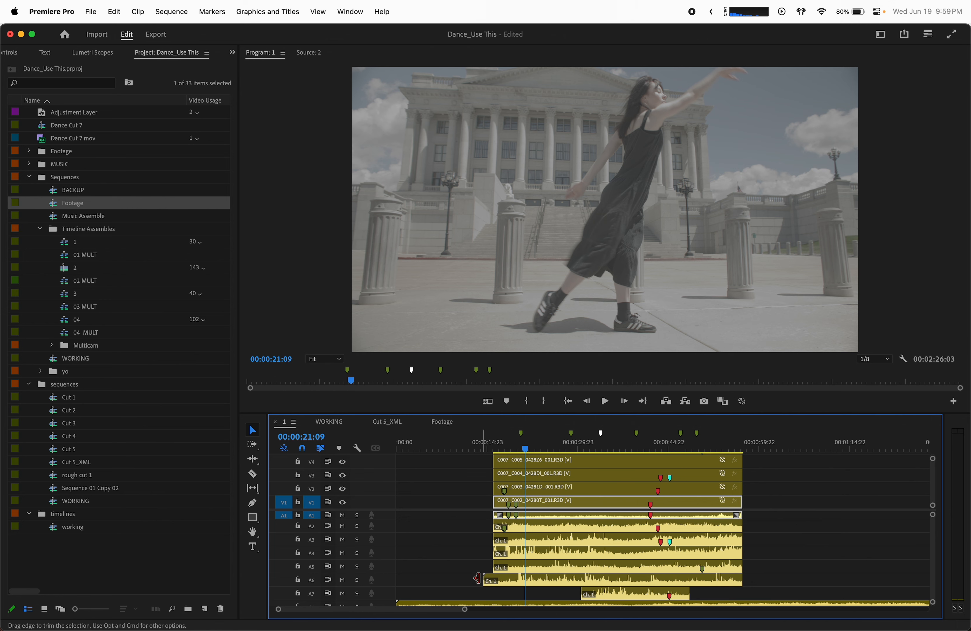
key(grave)
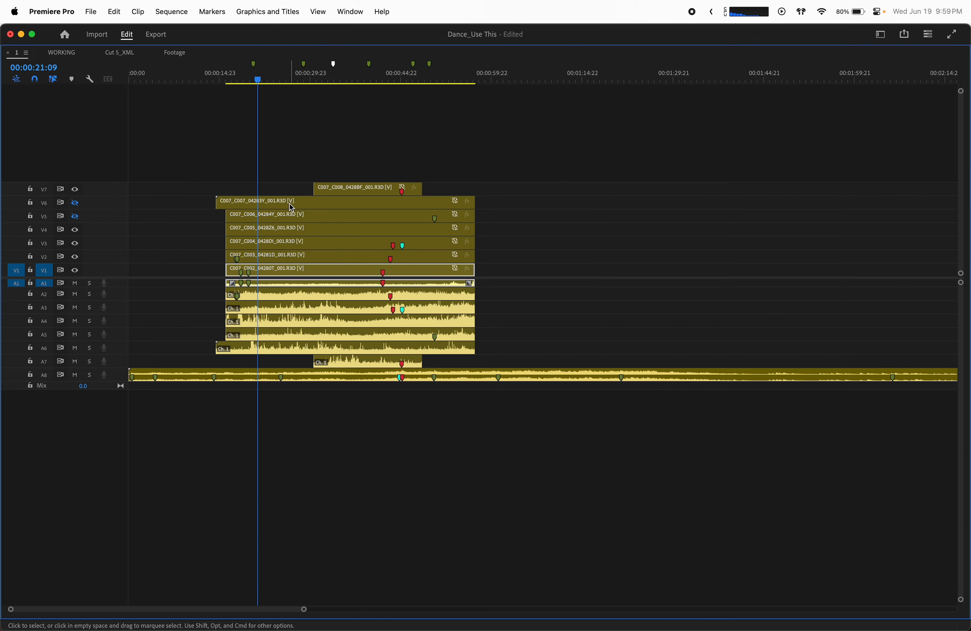
key(grave)
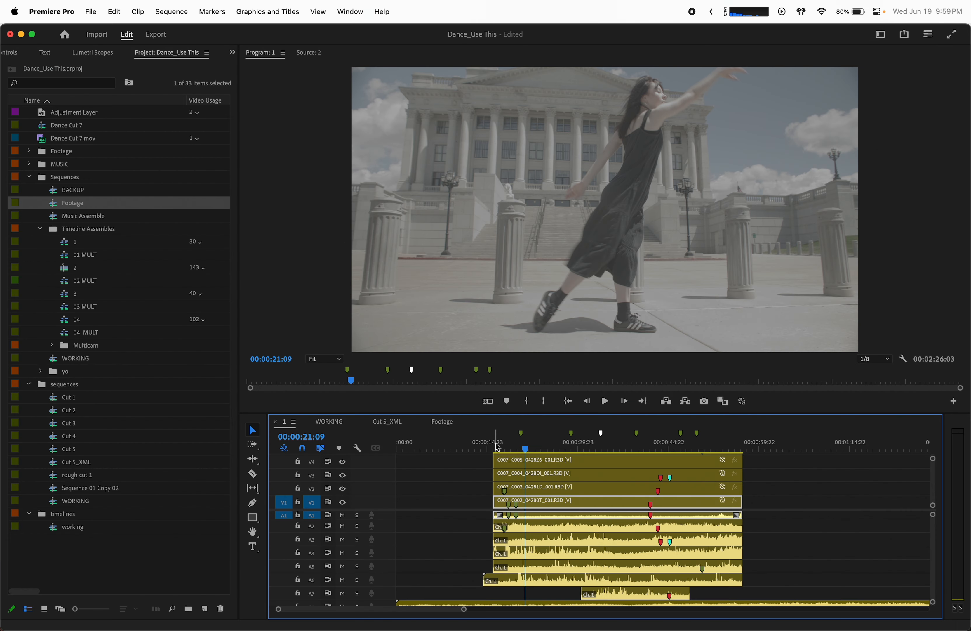
mouse_move(496, 444)
mouse_down()
mouse_move(482, 444)
mouse_move(515, 443)
mouse_up()
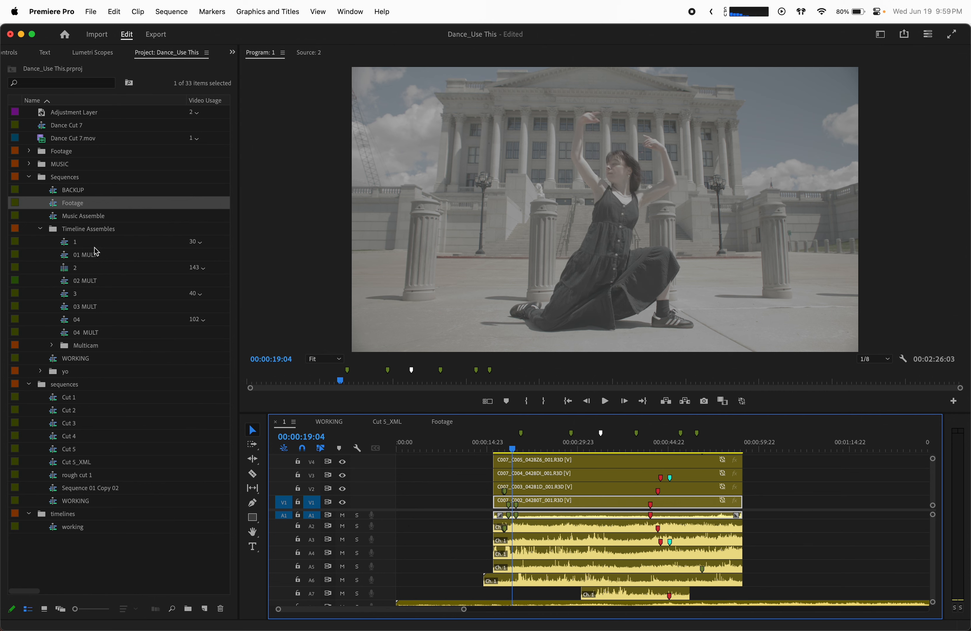
- Switch to the WORKING sequence, scrub to about 00:00:11:03, and examine its stacked colour-coded tracks
click(341, 426)
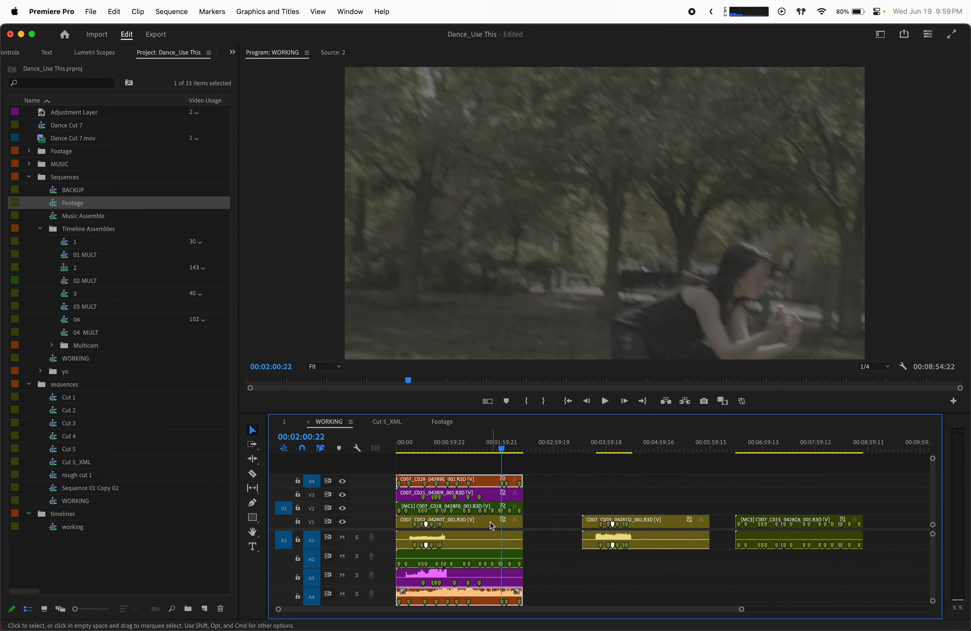
drag(447, 447, 409, 452)
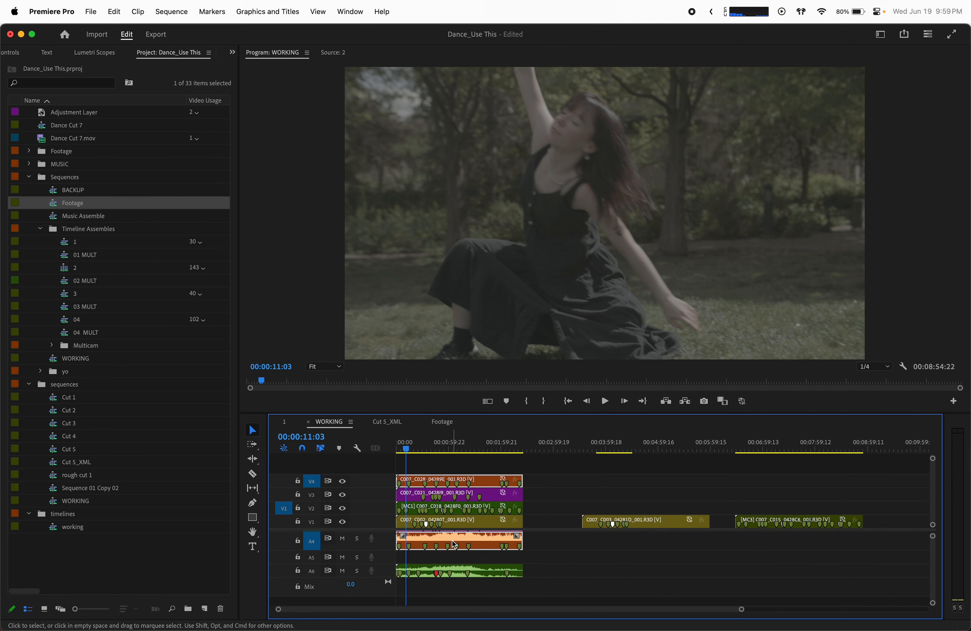
scroll(452, 540, right, 2)
scroll(452, 540, left, 2)
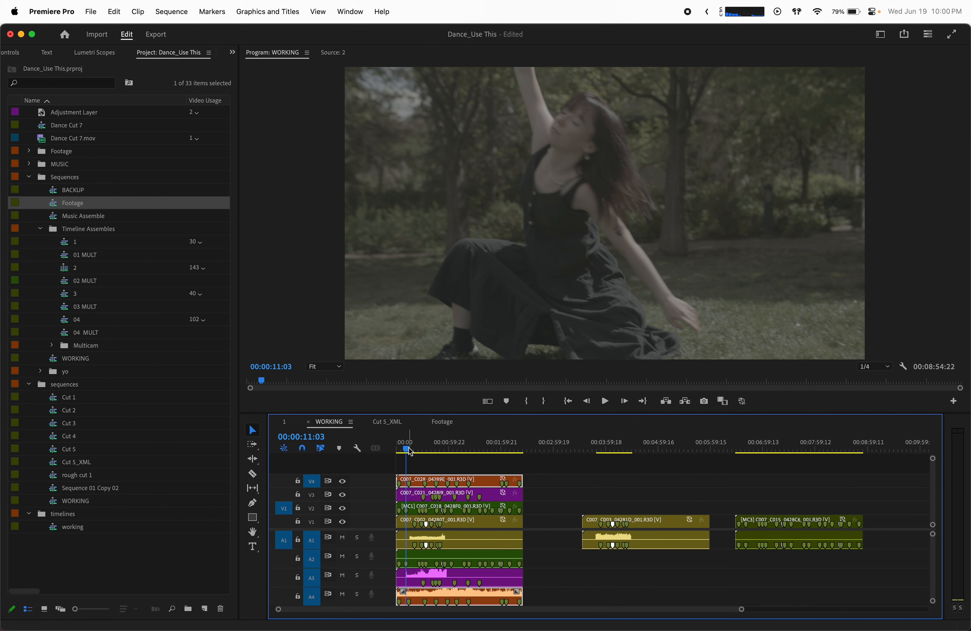
key(grave)
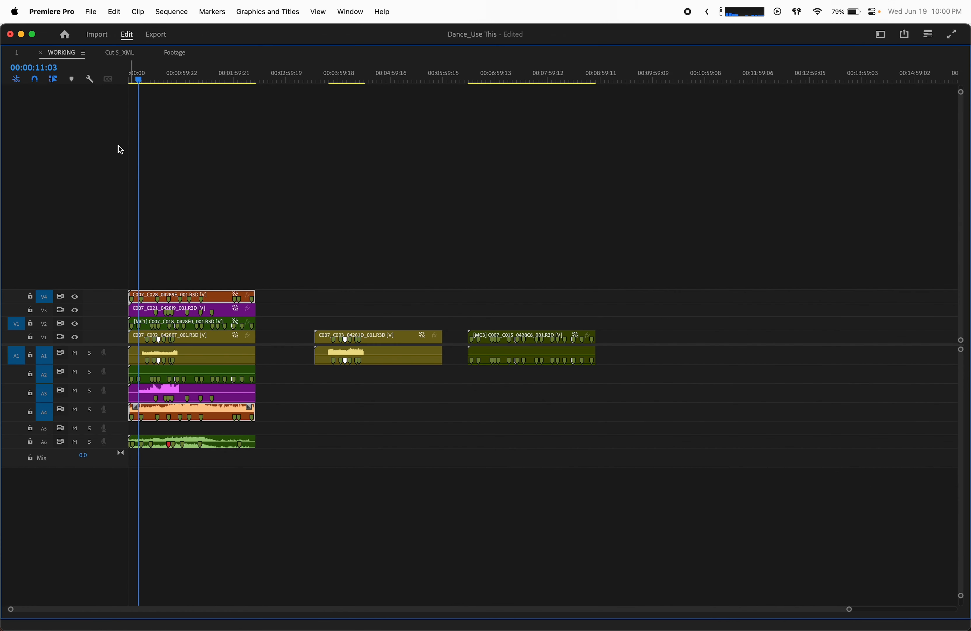
key(grave)
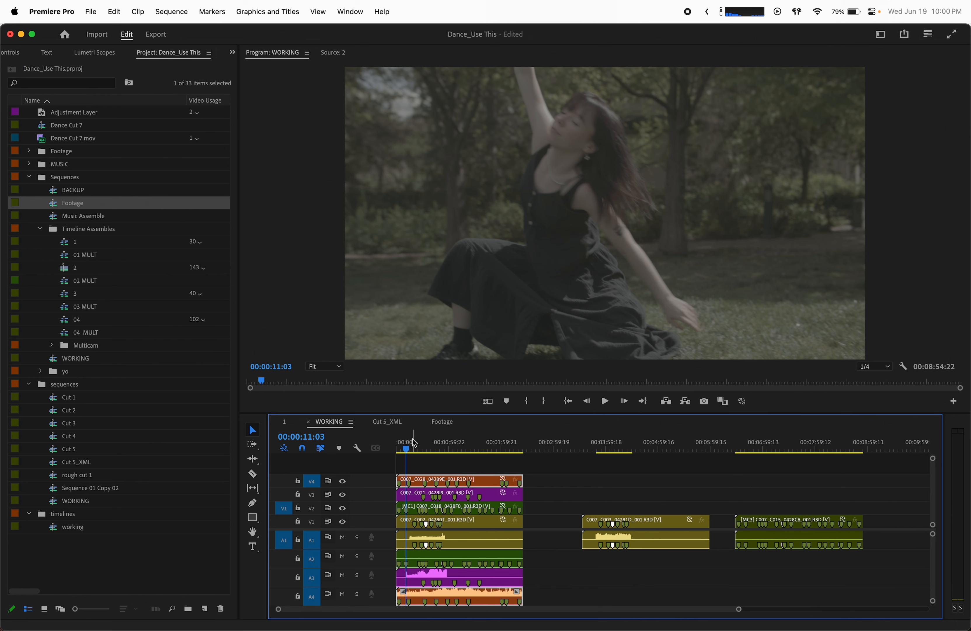
- Turn on the multi-camera view and play the beginning of the WORKING sequence to compare the angles
click(487, 401)
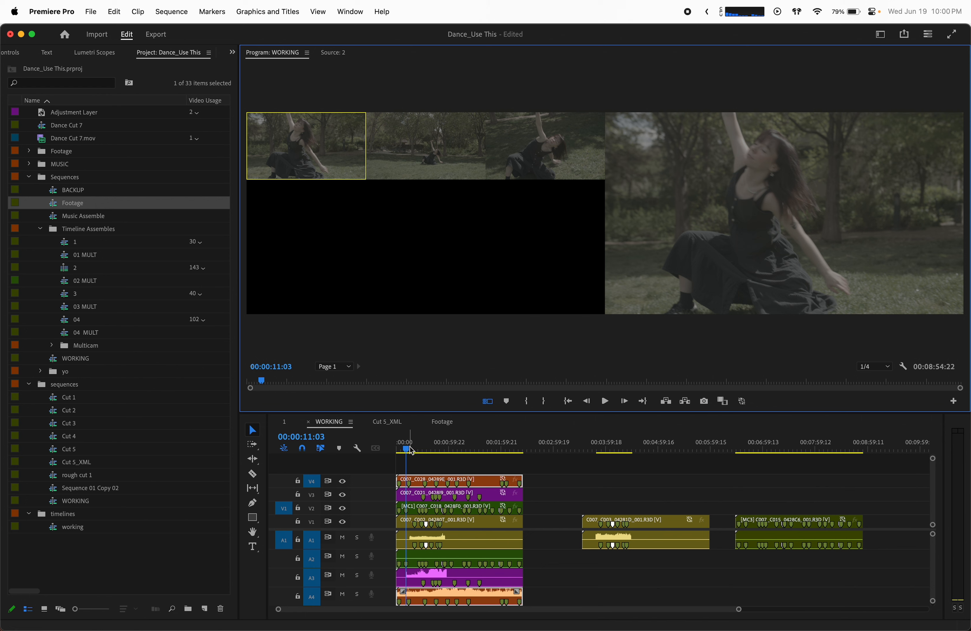
drag(412, 449, 413, 449)
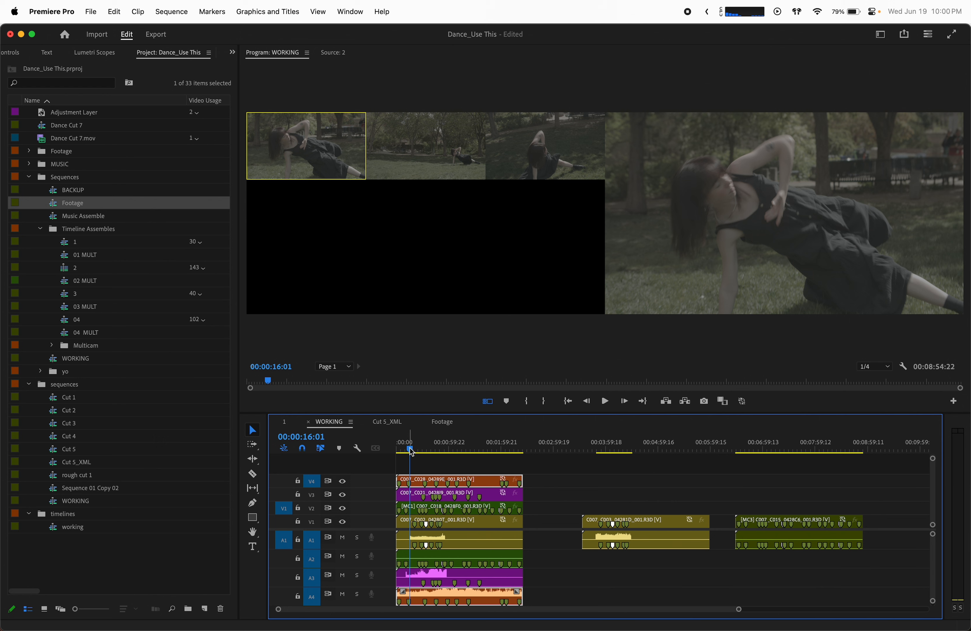
drag(411, 449, 403, 451)
key(space)
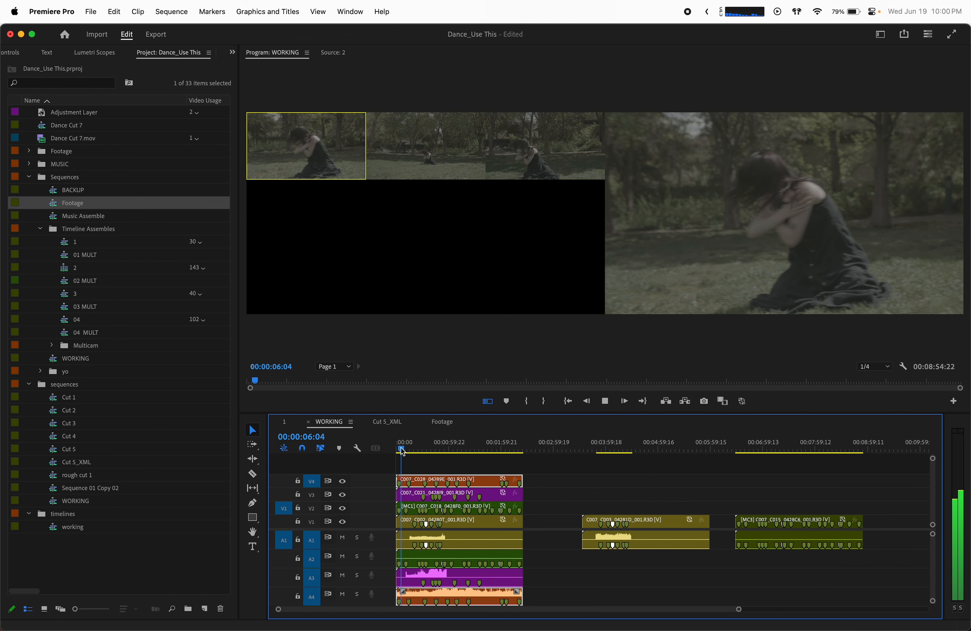
key(space)
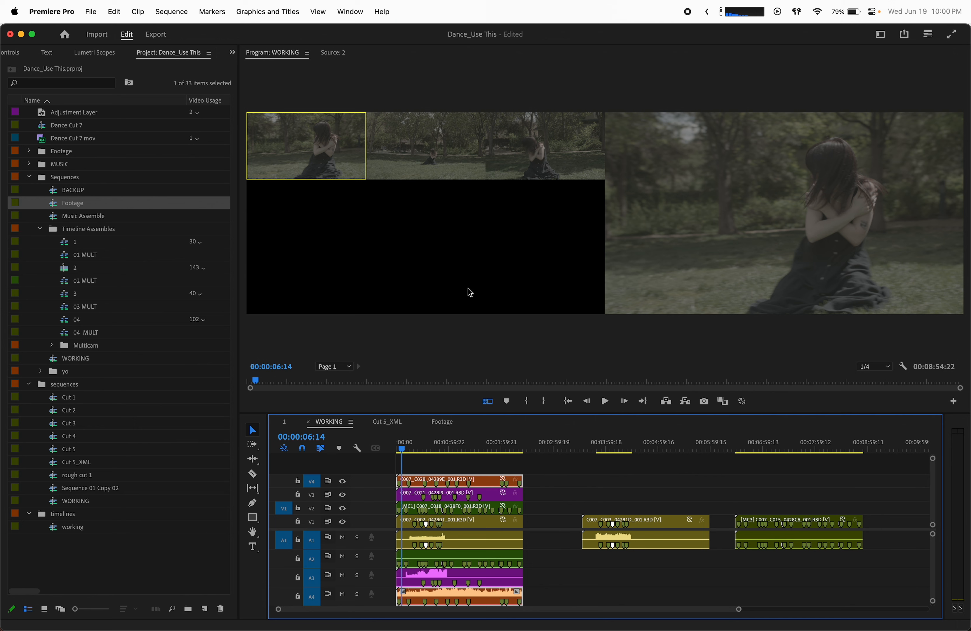
- Play from about 00:00:06:14 and cut live to the third camera angle, then the second, stopping at about 00:00:13:18
key(space)
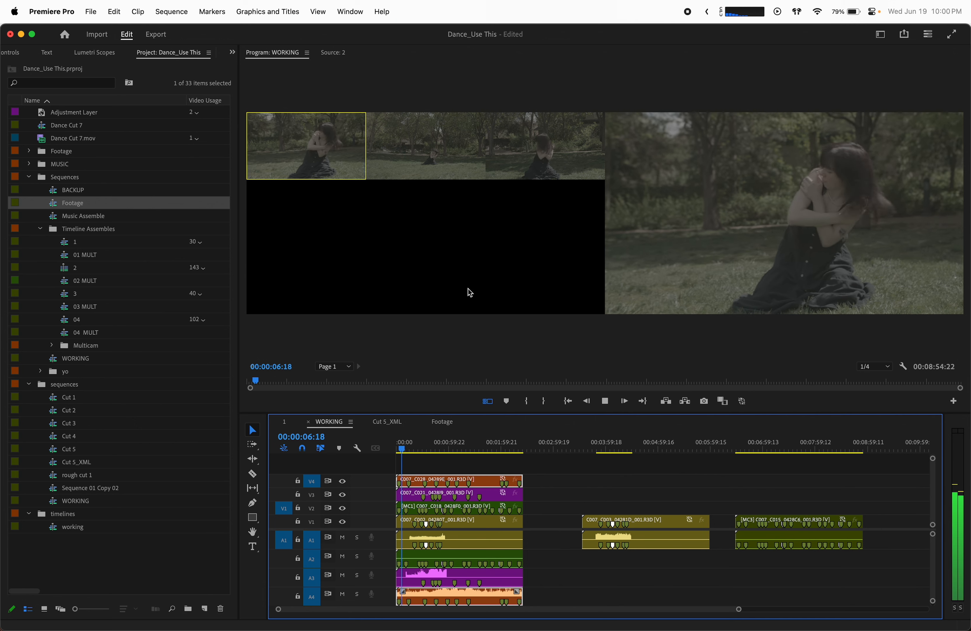
click(553, 133)
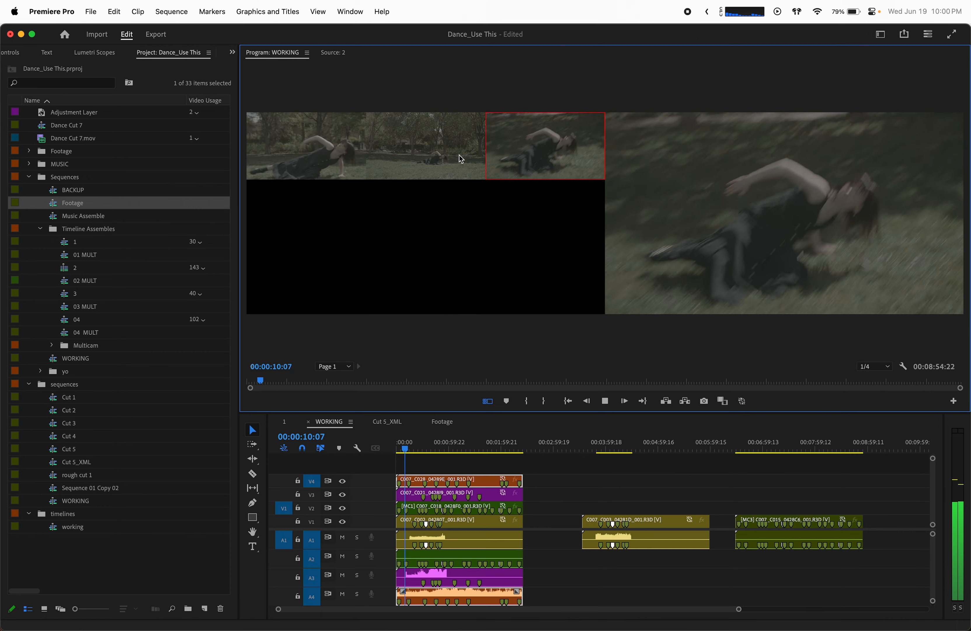
click(452, 155)
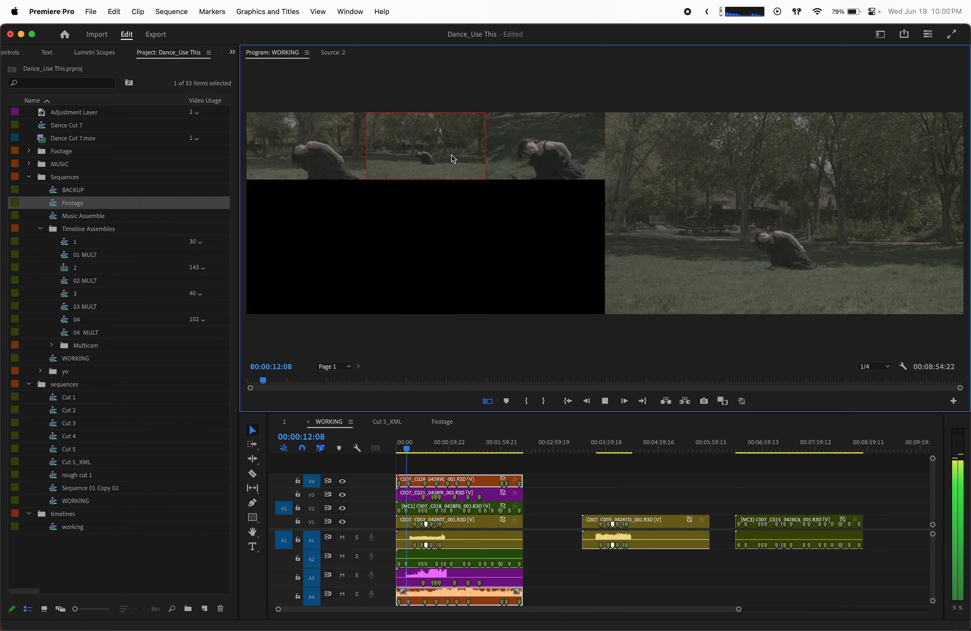
key(space)
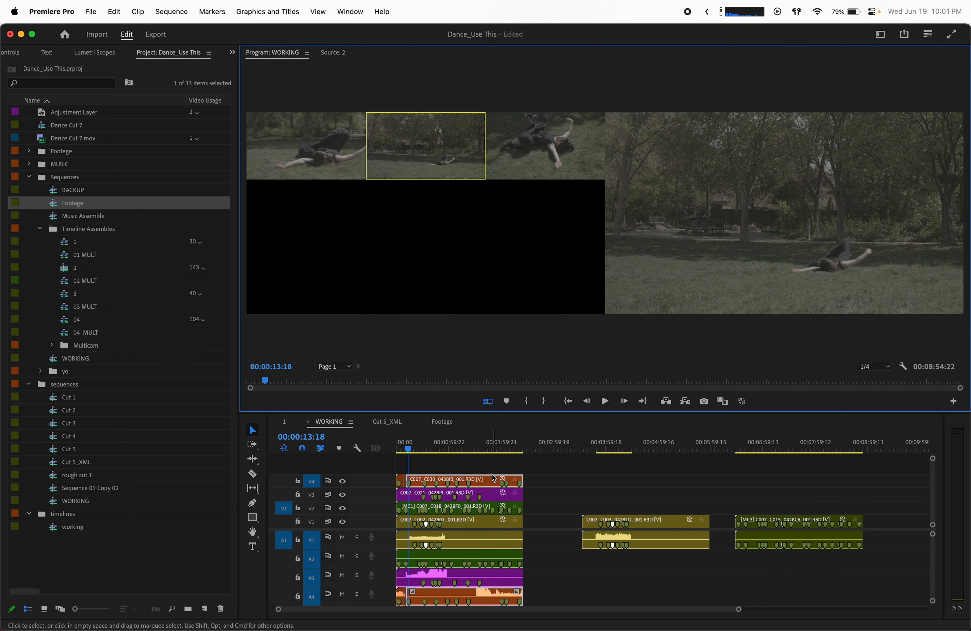
- Switch the short middle multicam segment on V4, at about 00:00:09:07, to the second angle and finally the first angle
key(=)
click(542, 478)
key(=)
key(=)
click(543, 476)
key(=)
key(=)
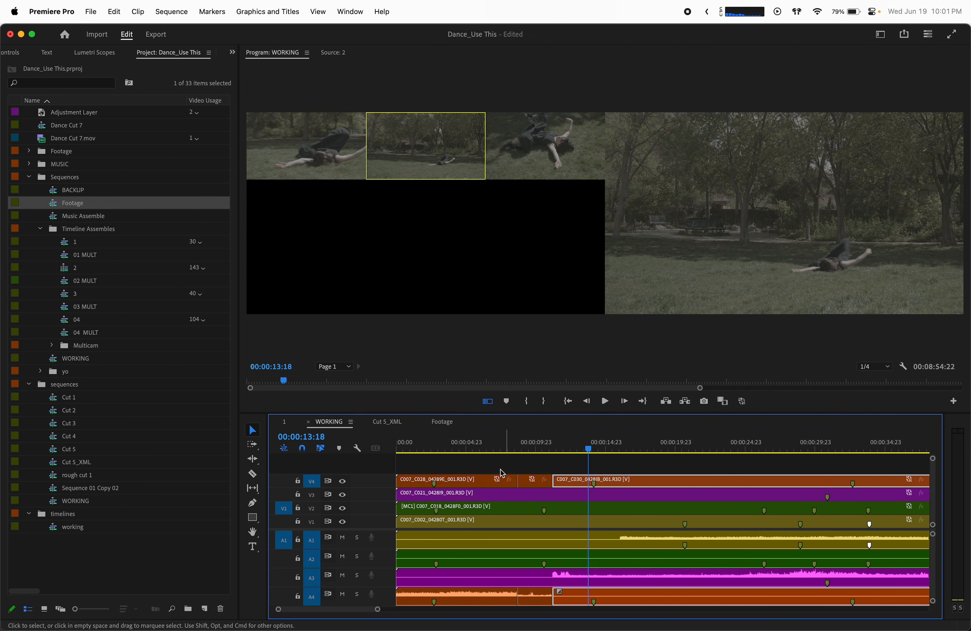
drag(537, 449, 528, 451)
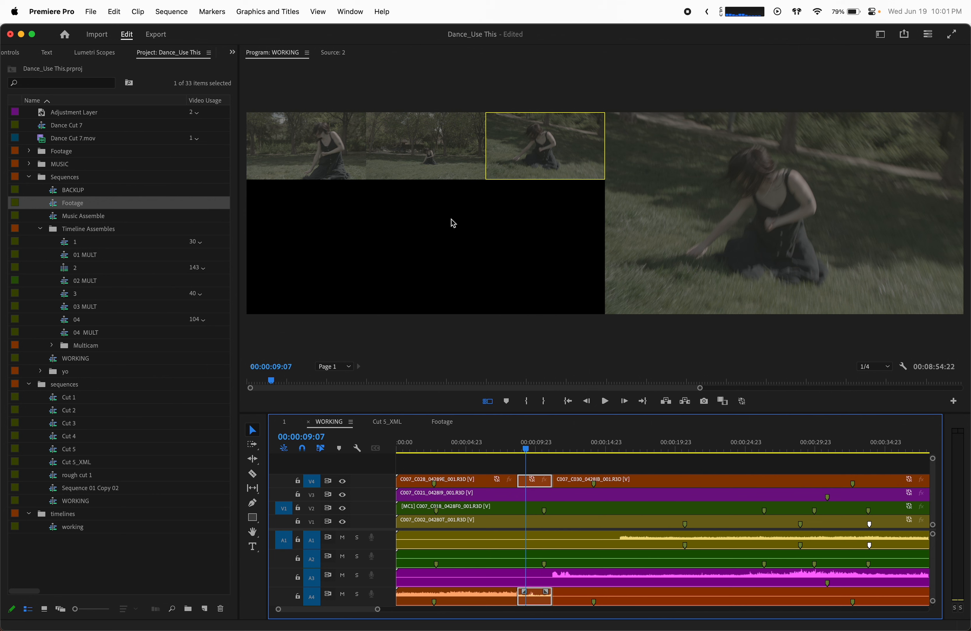
click(428, 155)
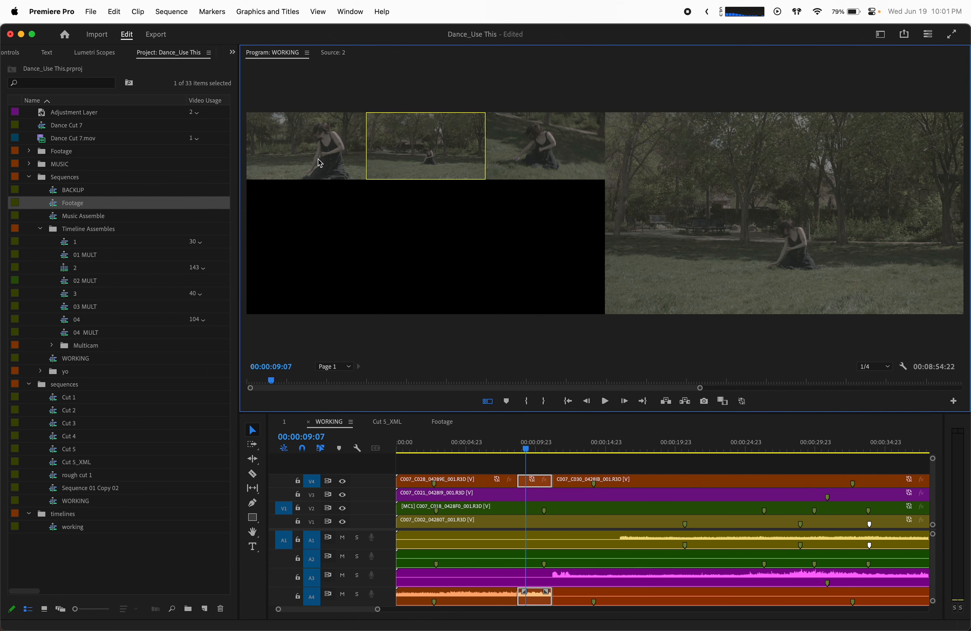
click(323, 175)
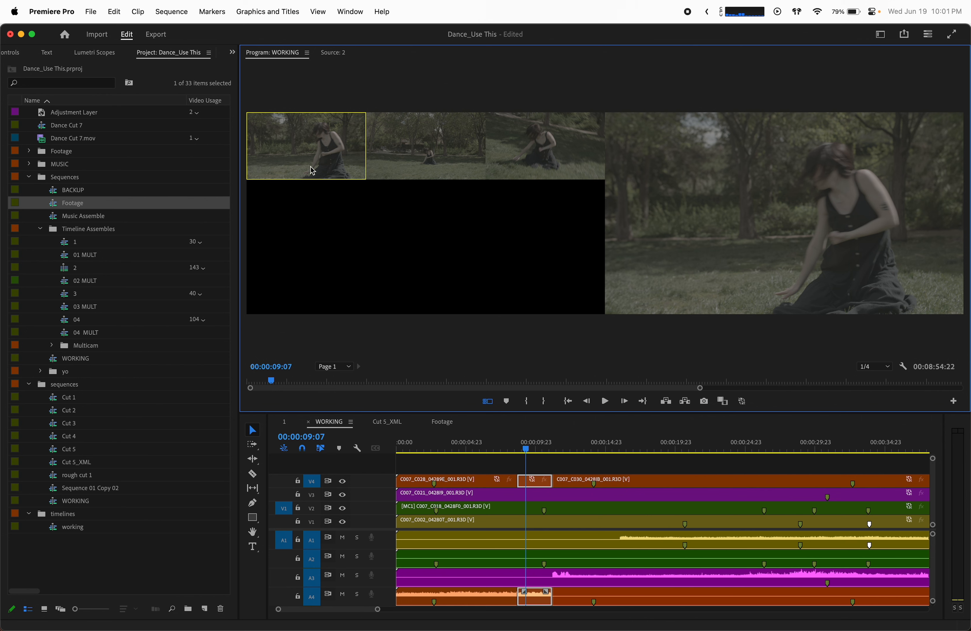
- Delete the short middle segment on V4 with its audio, and hide track V4 with the playhead at about 00:00:02:08
click(537, 483)
key(Delete)
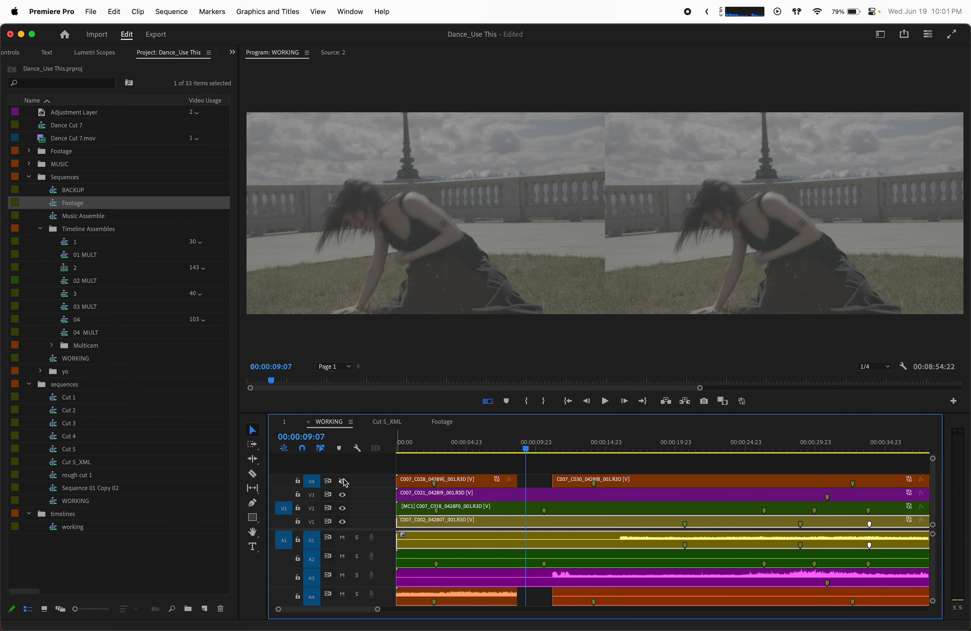
drag(444, 449, 429, 448)
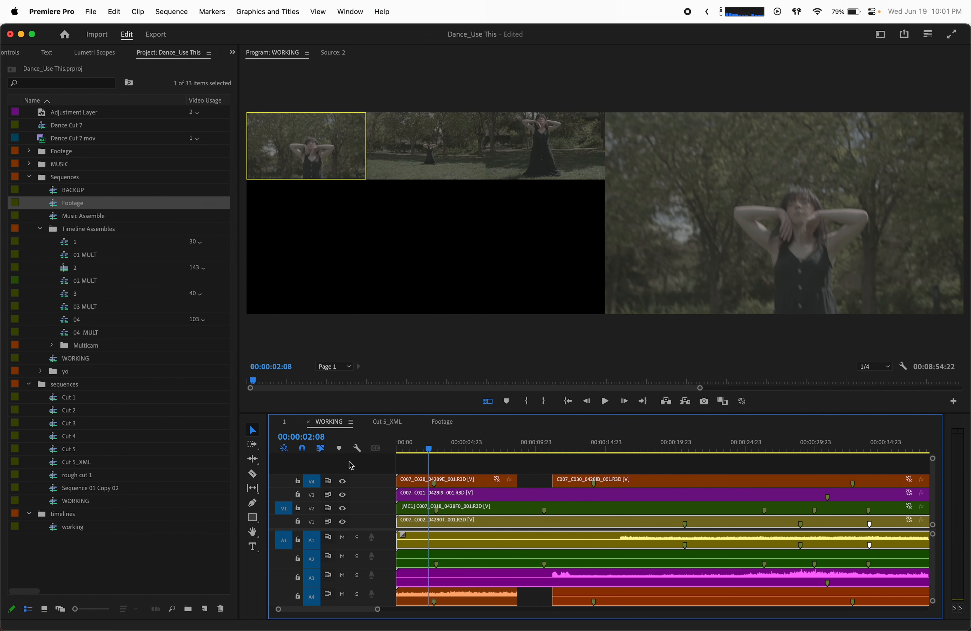
click(343, 481)
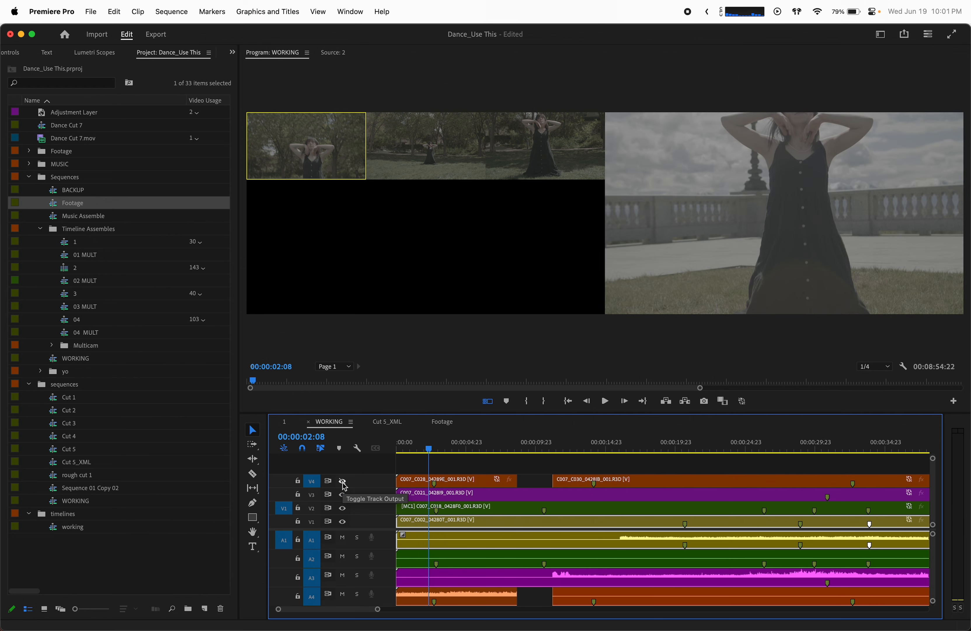
- Hide tracks V3 and V2 to compare the stacked takes, and show tracks V2, V3 and V4 again
click(343, 495)
click(343, 507)
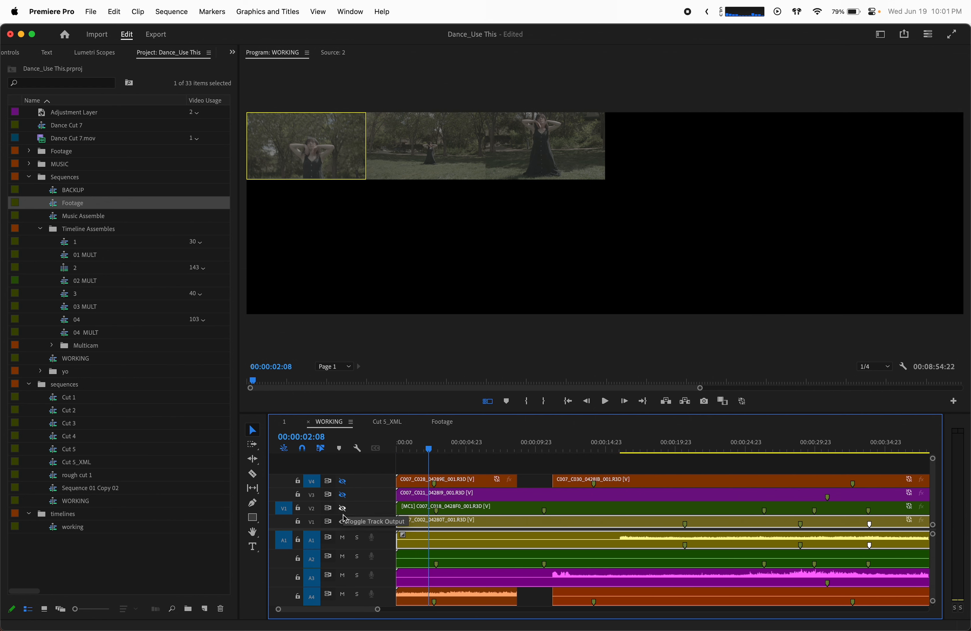
click(343, 510)
click(343, 494)
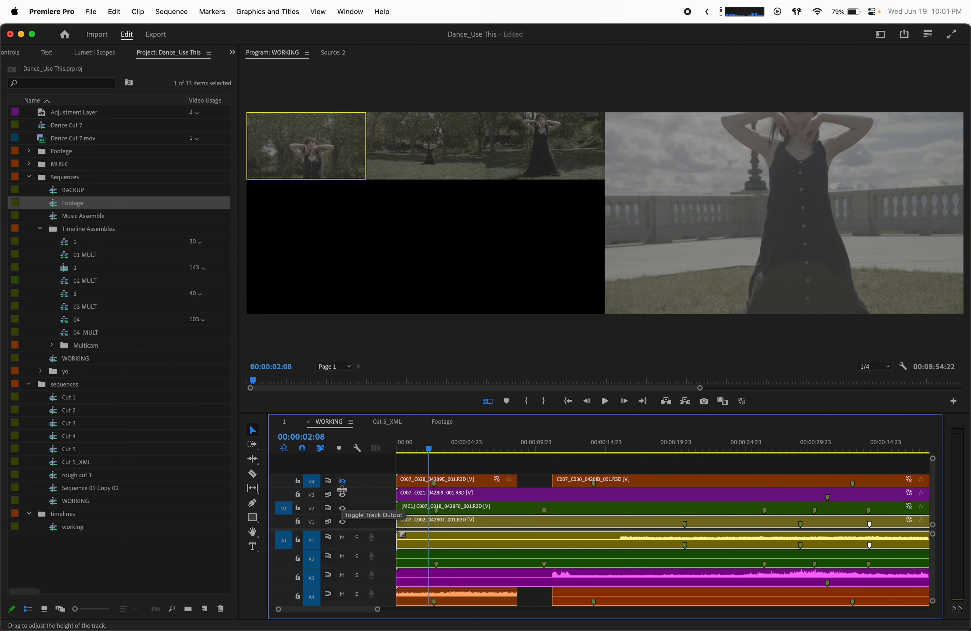
click(344, 481)
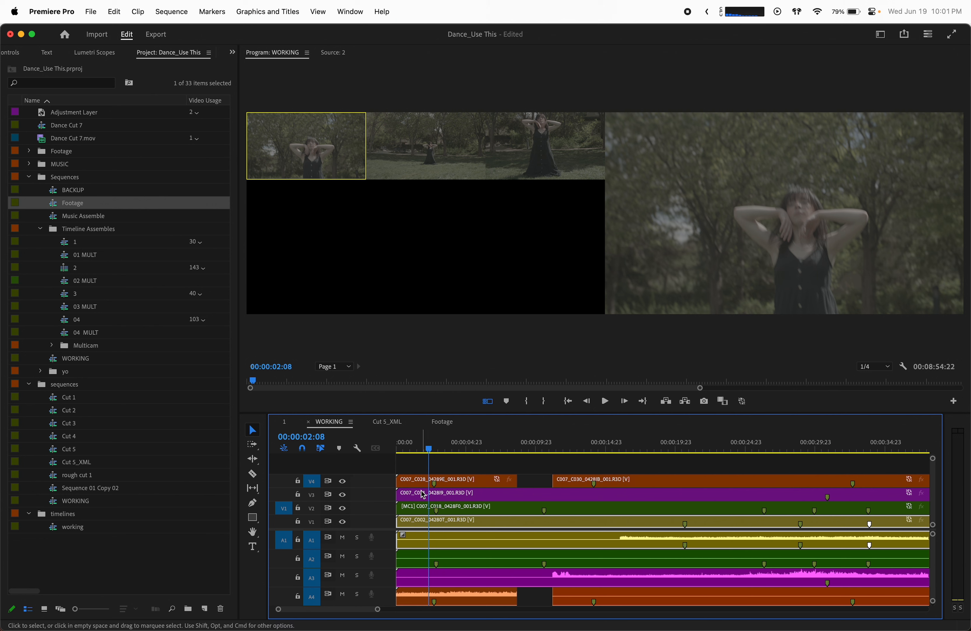
- Target V3 instead of V4, move the playhead to 00:00:10:01, and switch the target to V2 to compare their camera angles
click(313, 495)
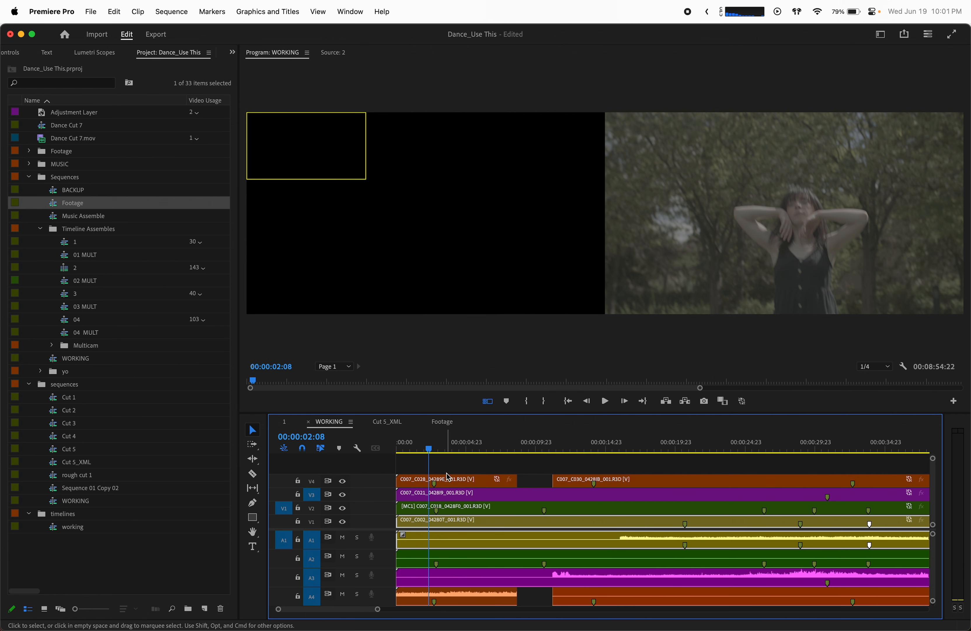
drag(450, 448, 540, 450)
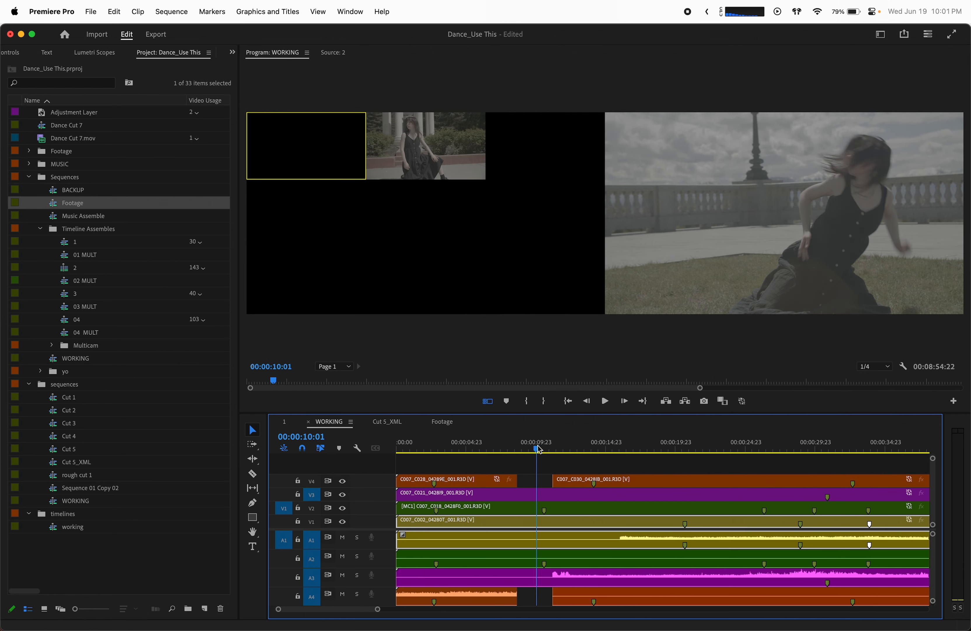
click(313, 495)
click(314, 509)
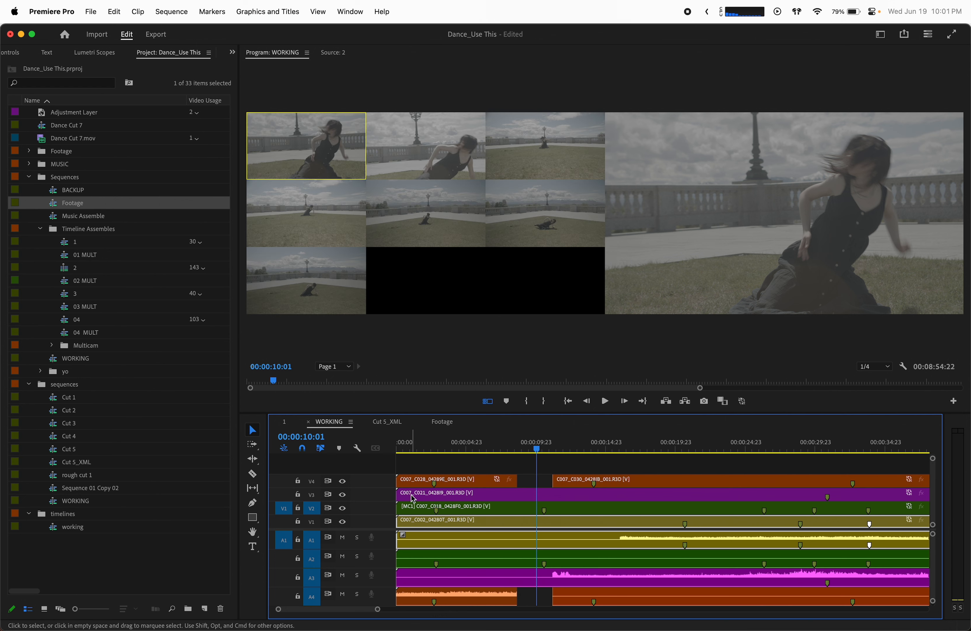
- Place the playhead at 00:00:05:00 and switch the video track target from V2 to V4
drag(517, 449, 473, 450)
scroll(524, 480, right, 2)
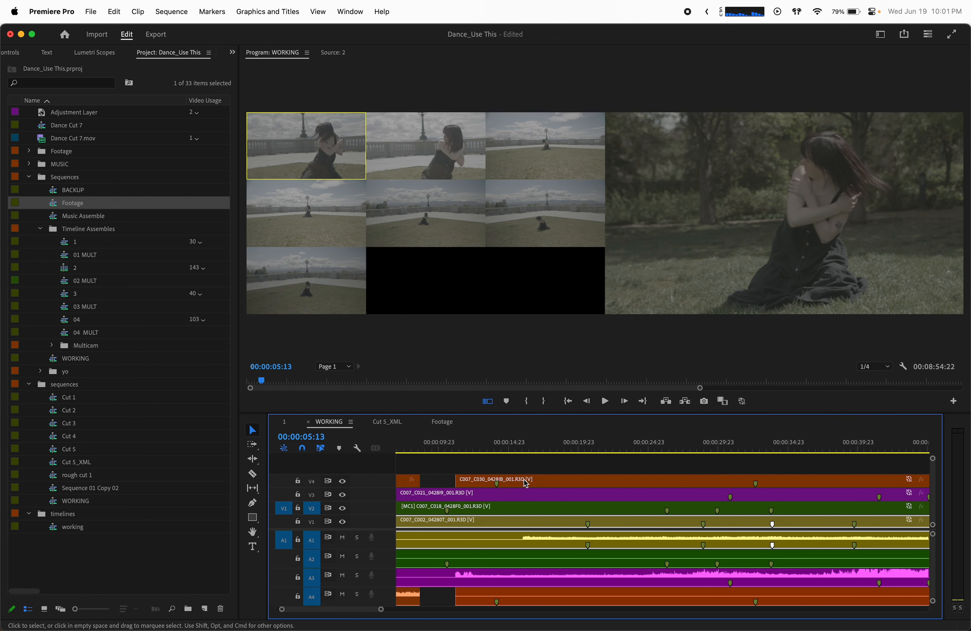
scroll(525, 483, left, 2)
key(minus)
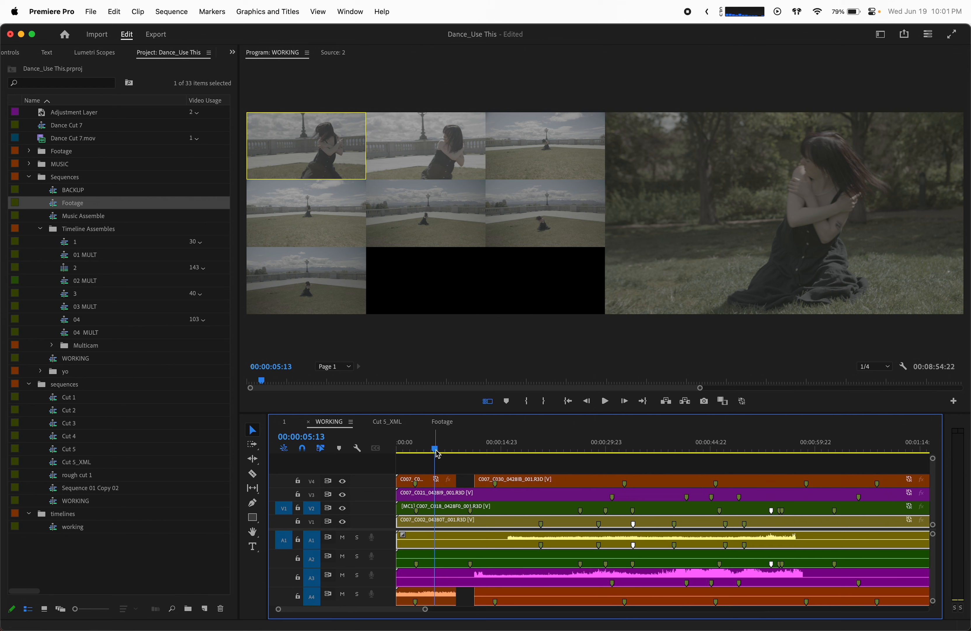
drag(435, 447, 431, 448)
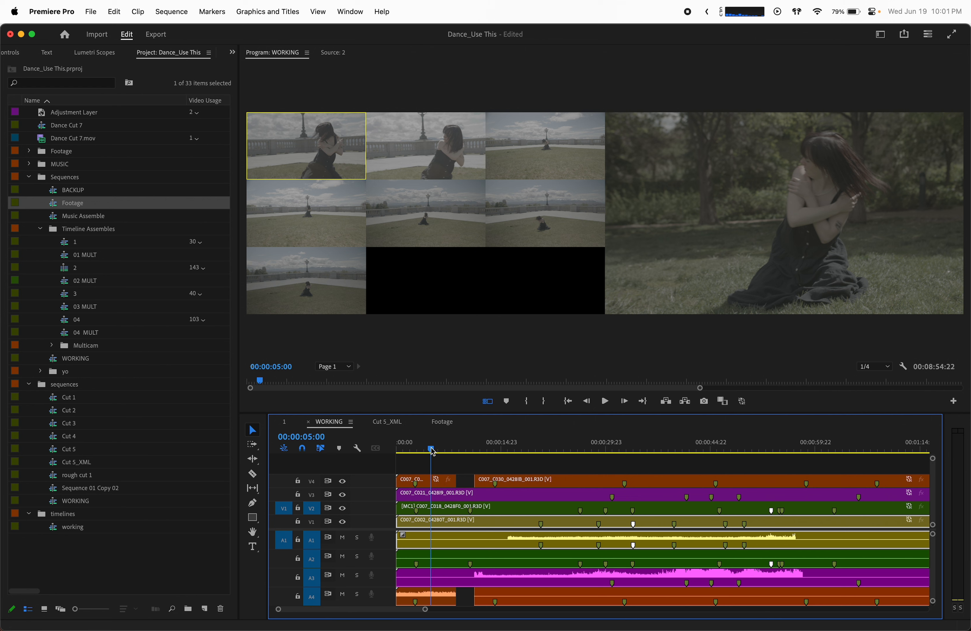
click(312, 508)
click(311, 481)
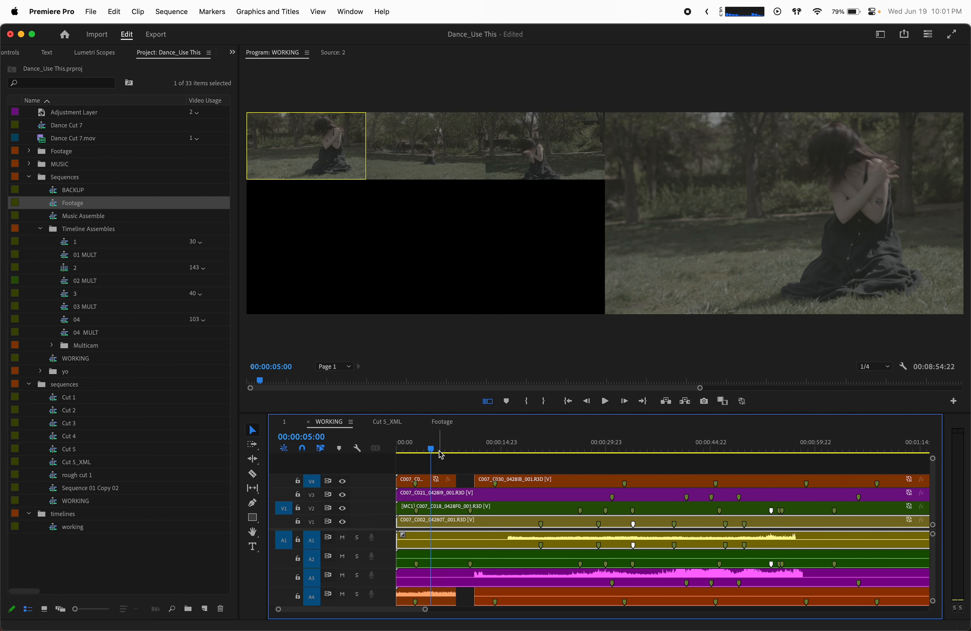
- Play from 00:00:05:00 and cut V4 live to the third angle, to the third again after the gap, and finally to the first
key(space)
click(544, 161)
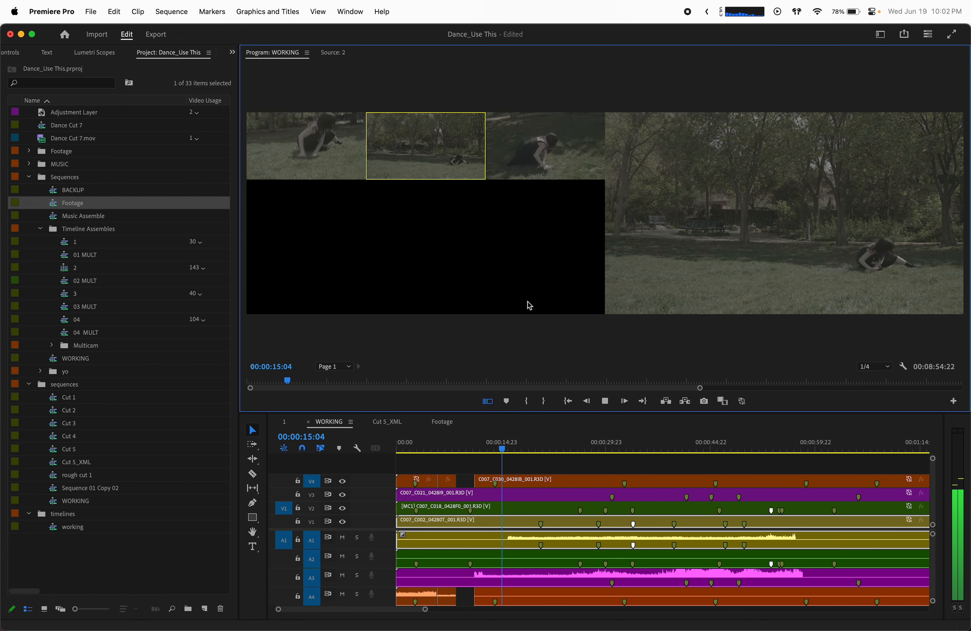
click(534, 149)
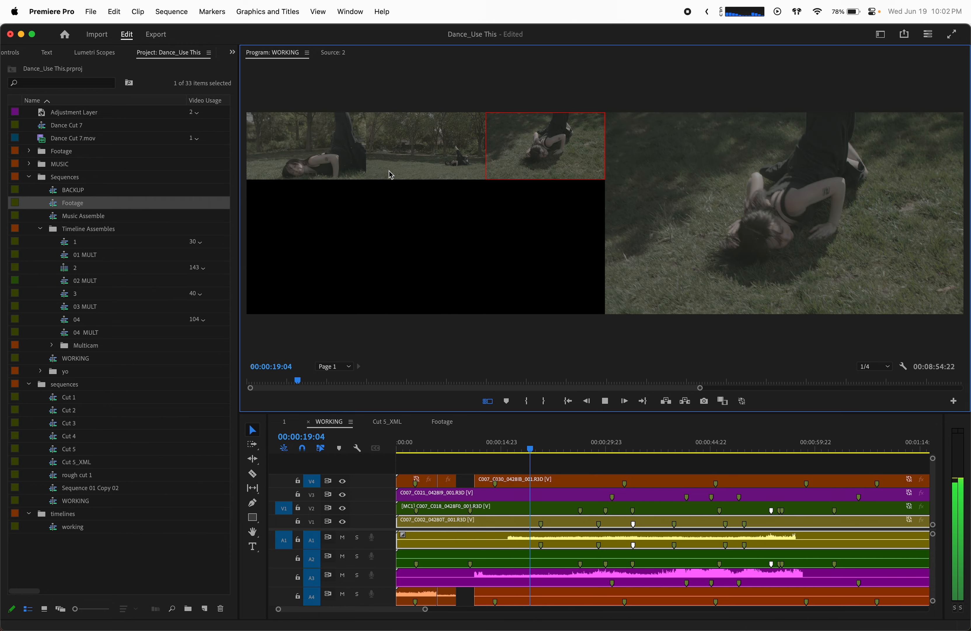
click(346, 170)
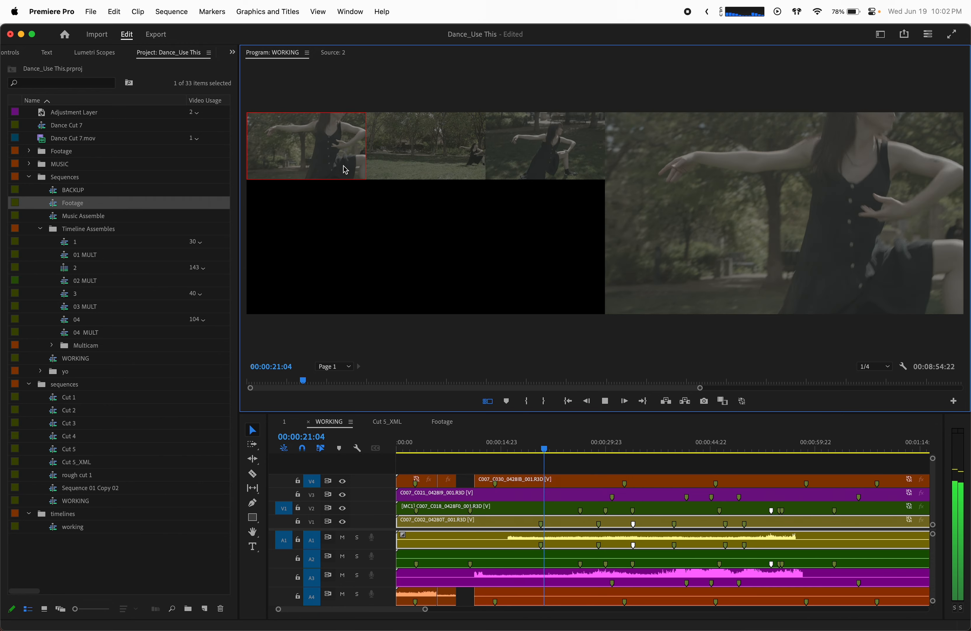
key(space)
- Adjust the short second V4 segment's edit points, rolling its starting cut to about 4 seconds and ending it at about 7.5 seconds
drag(517, 446, 487, 443)
mouse_move(460, 443)
mouse_down()
mouse_move(406, 443)
mouse_move(471, 444)
mouse_move(445, 444)
mouse_up()
click(450, 481)
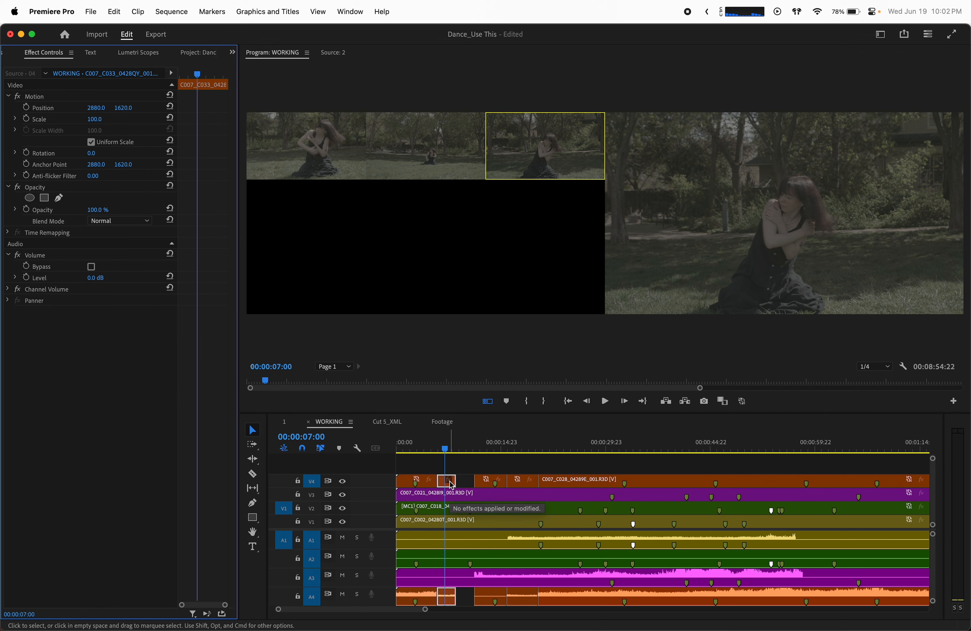
click(466, 466)
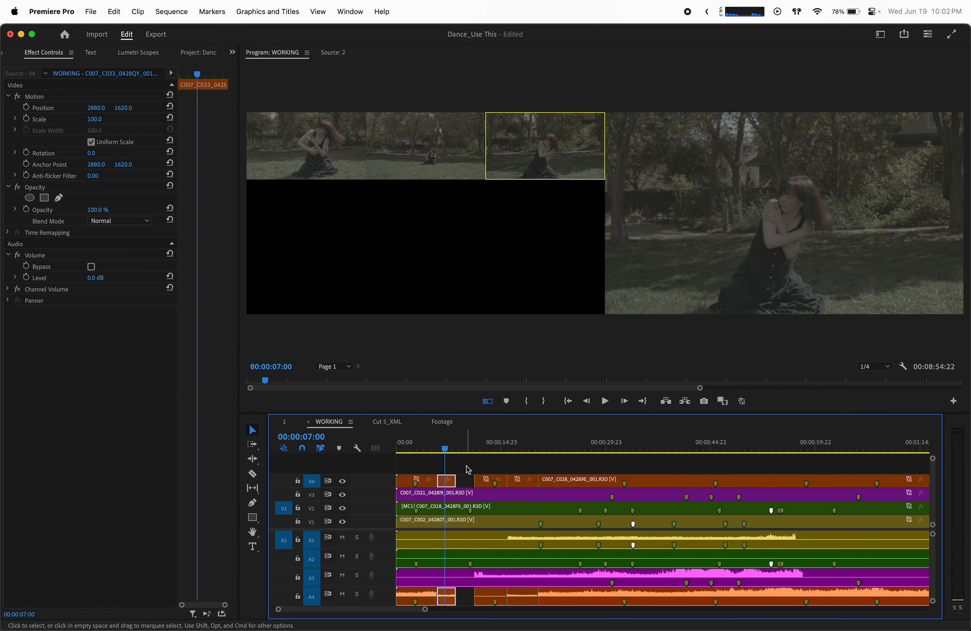
key(=)
key(=)
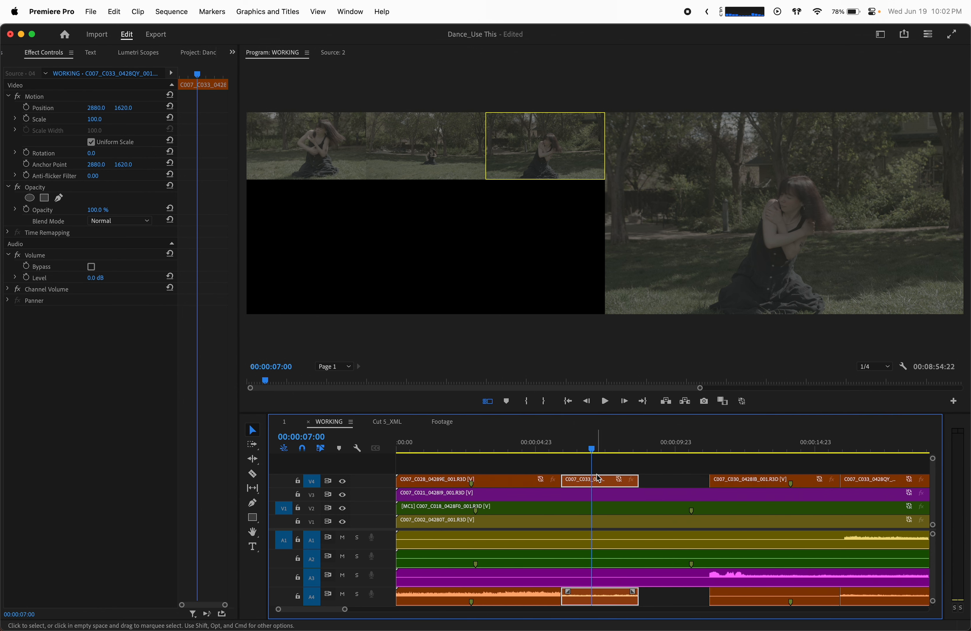
key(n)
drag(639, 478, 510, 481)
- Play across the adjusted cut on V4 from 00:00:03:09 to about 00:00:04:22
click(490, 448)
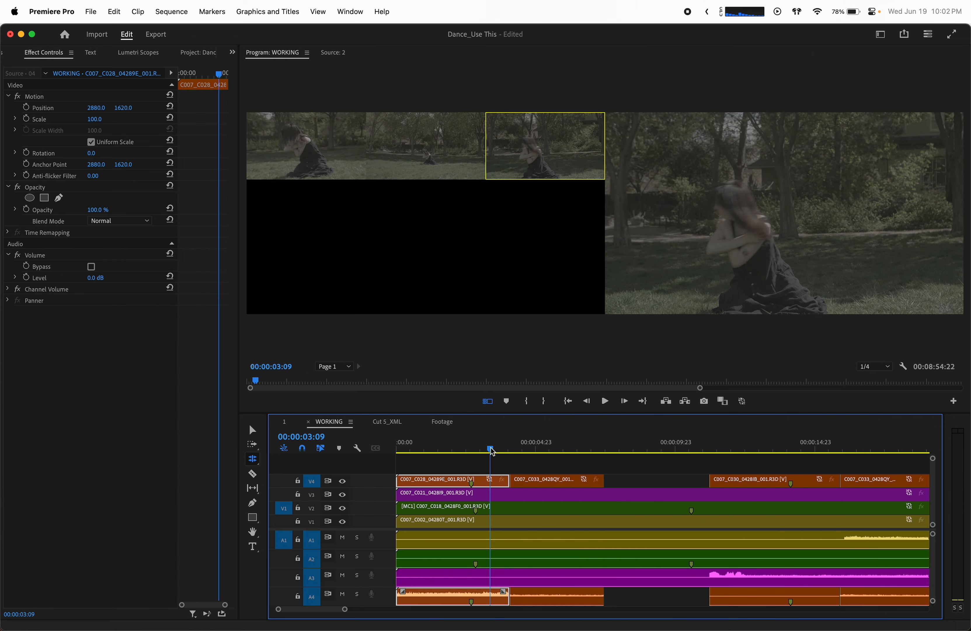
key(space)
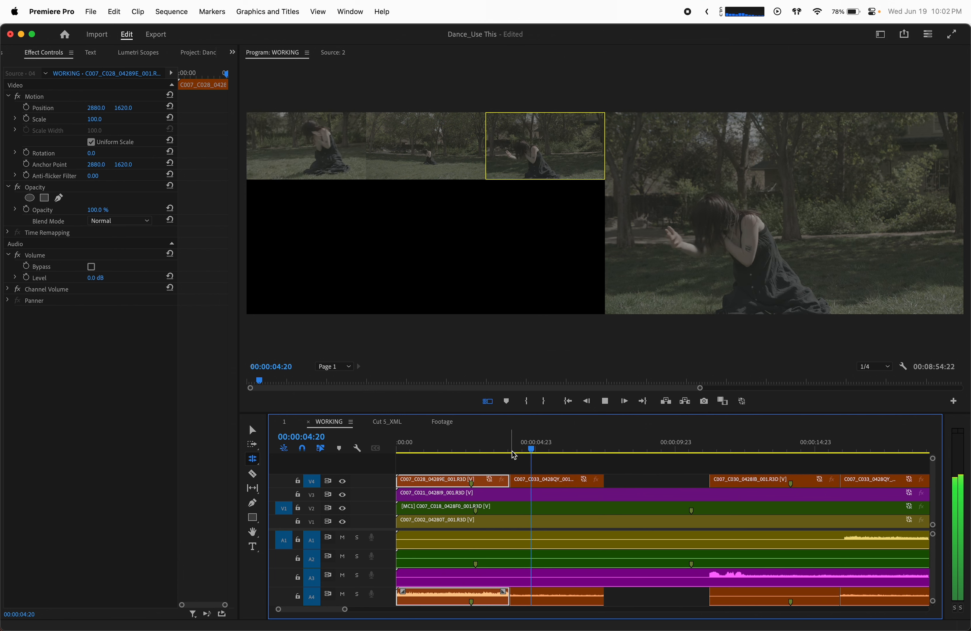
key(space)
key(v)
- Select all stacked multicam clips on V1 to V4 in the first group and flatten them to their source clips
scroll(571, 472, right, 3)
key(minus)
key(minus)
key(minus)
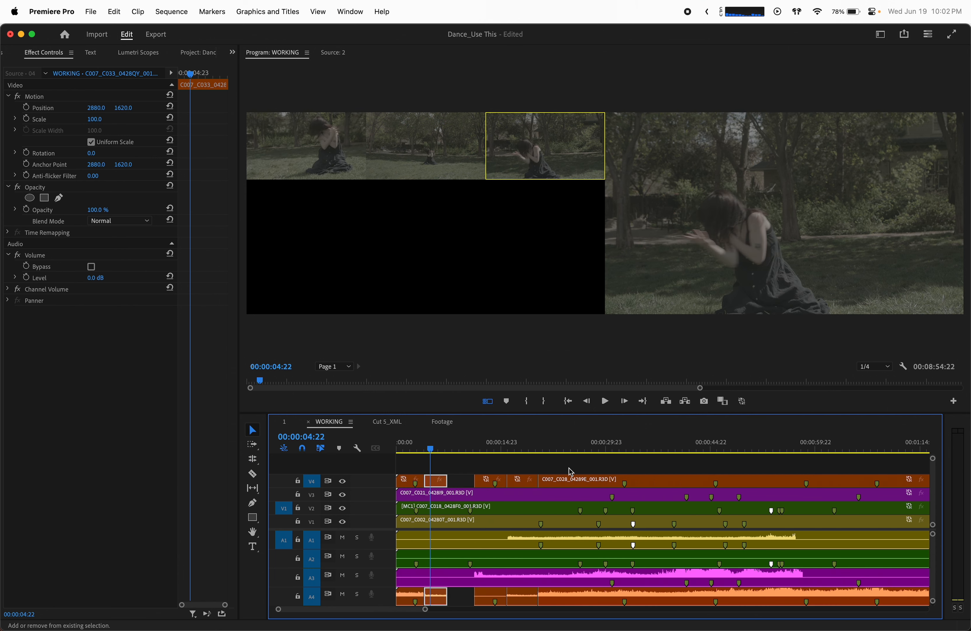
click(434, 450)
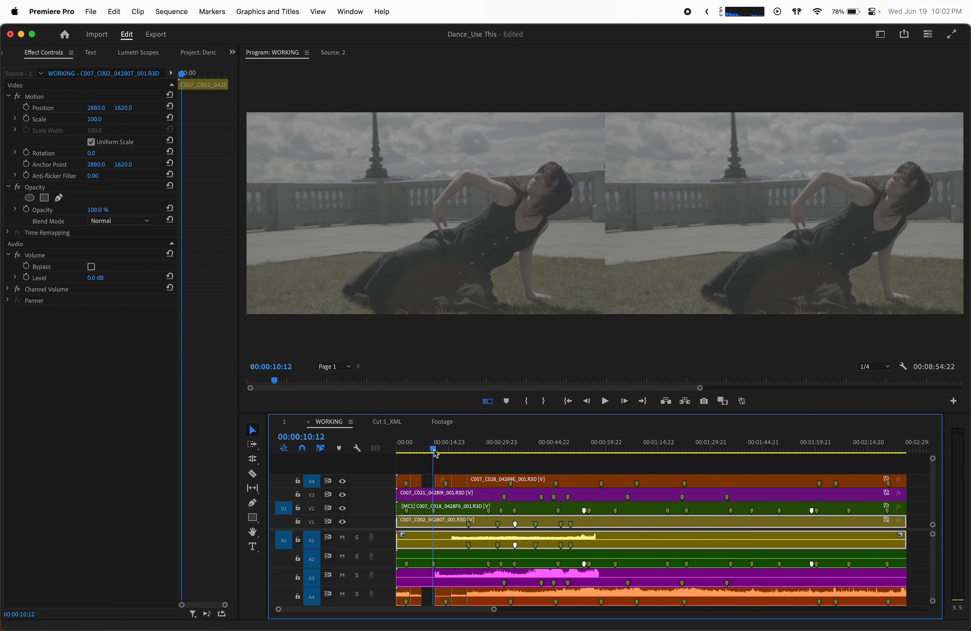
key(minus)
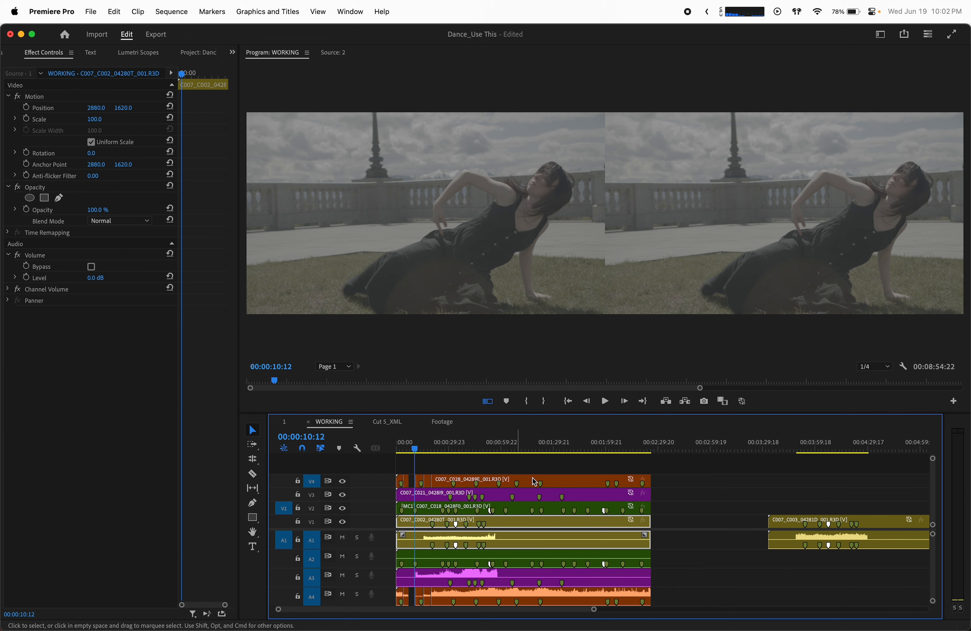
drag(676, 474, 384, 573)
right_click(462, 487)
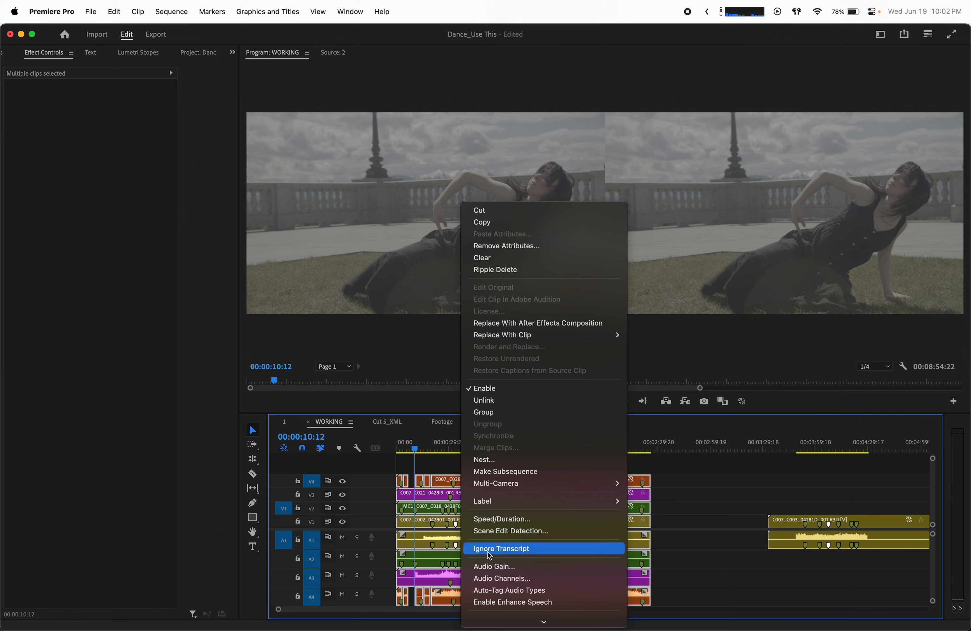
mouse_move(516, 489)
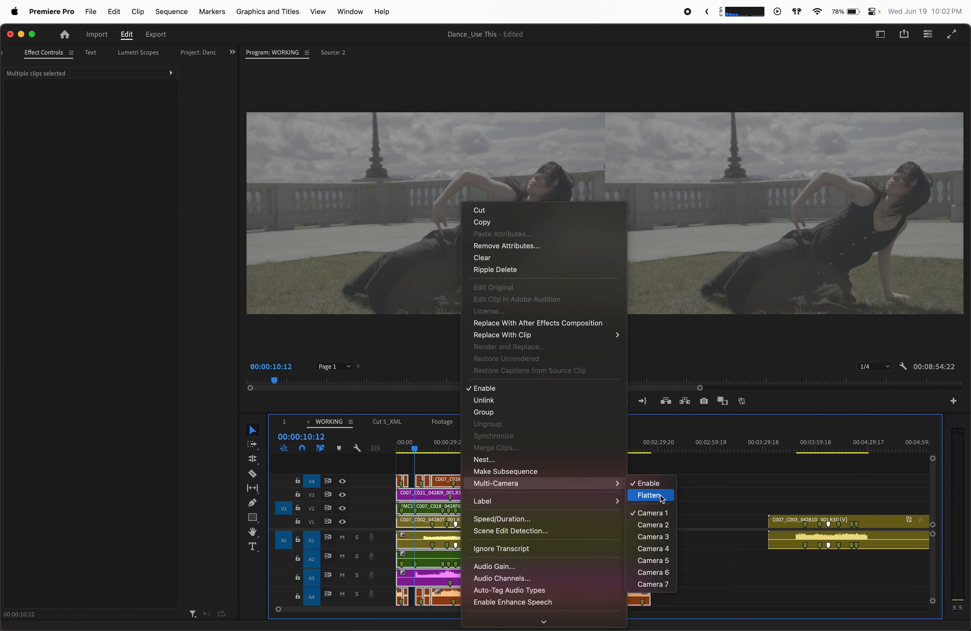
click(649, 495)
click(595, 513)
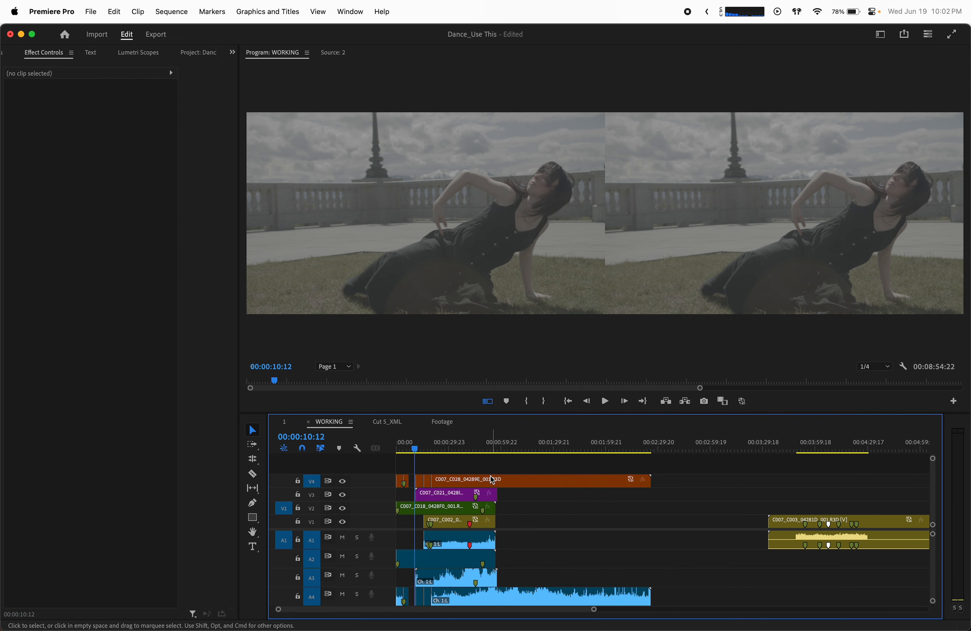
- Move the playhead to 00:00:05:23 and reveal the source of the short second V4 clip in the project
drag(415, 444, 408, 444)
key(=)
key(=)
key(=)
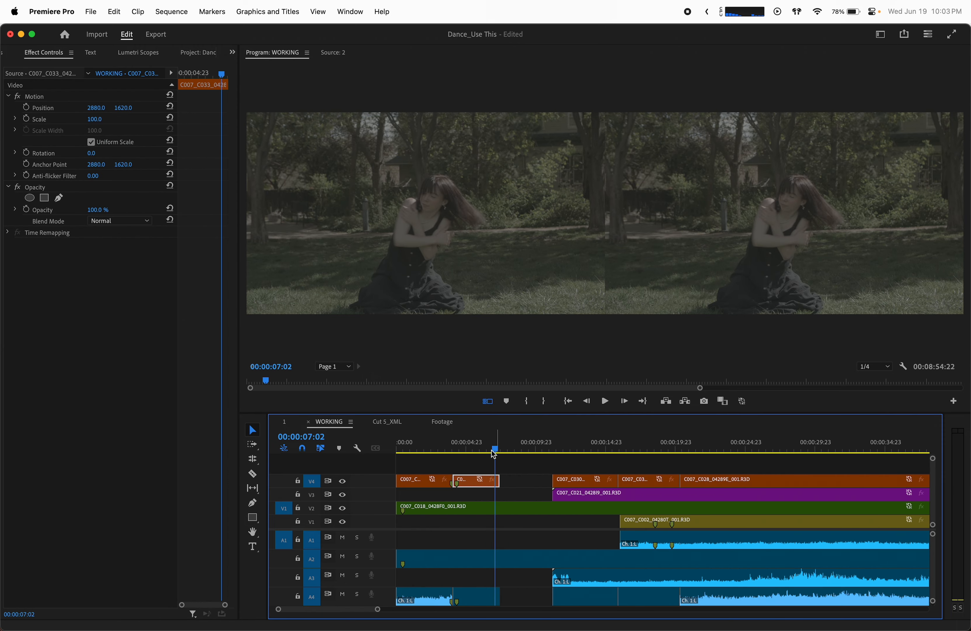
drag(496, 449, 482, 450)
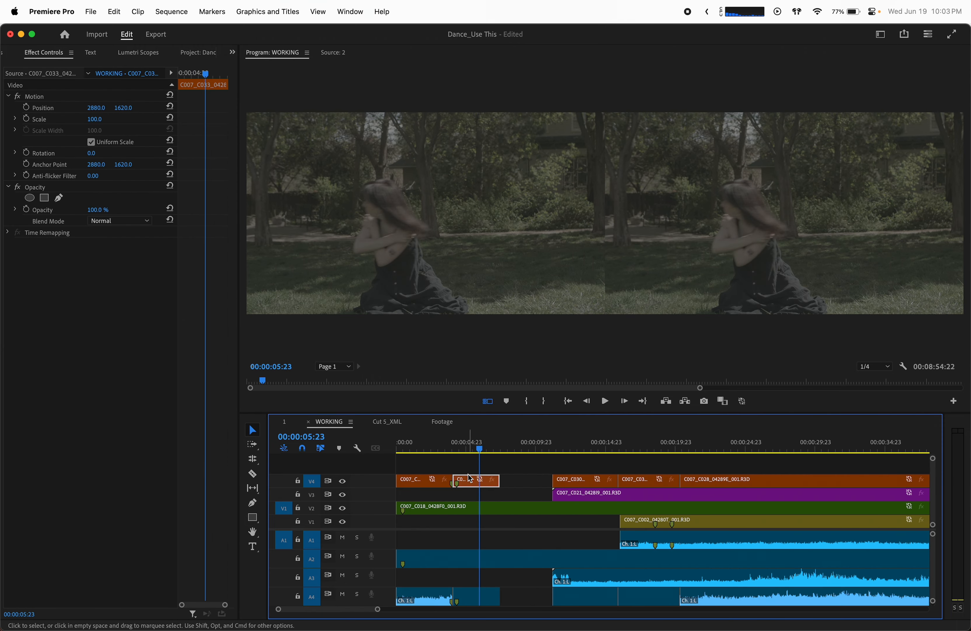
right_click(470, 481)
click(504, 589)
- Open the C007_C032 source clip for viewing, and collapse the Footage bin
scroll(97, 414, down, 7)
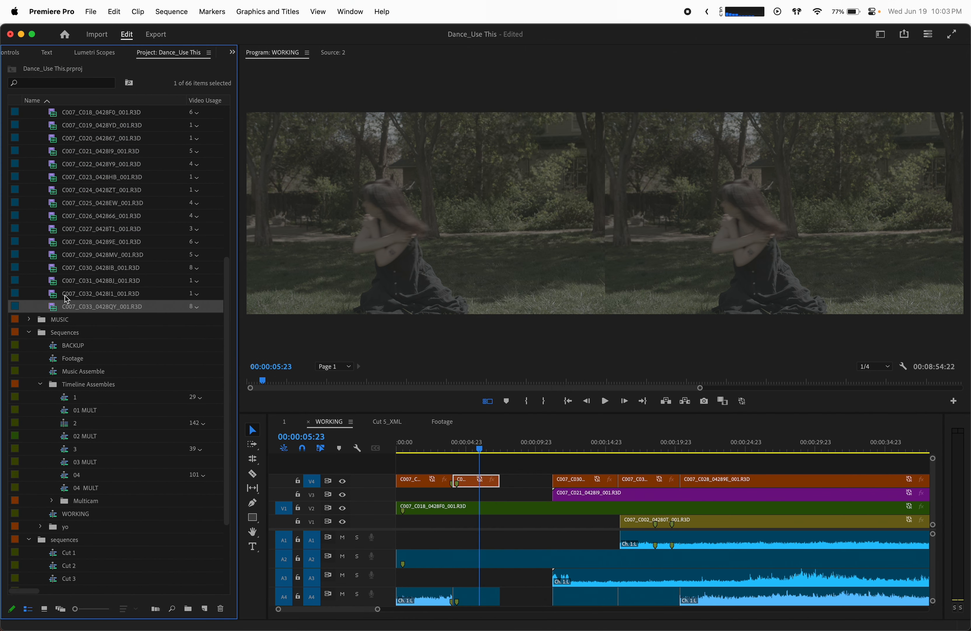
double_click(55, 299)
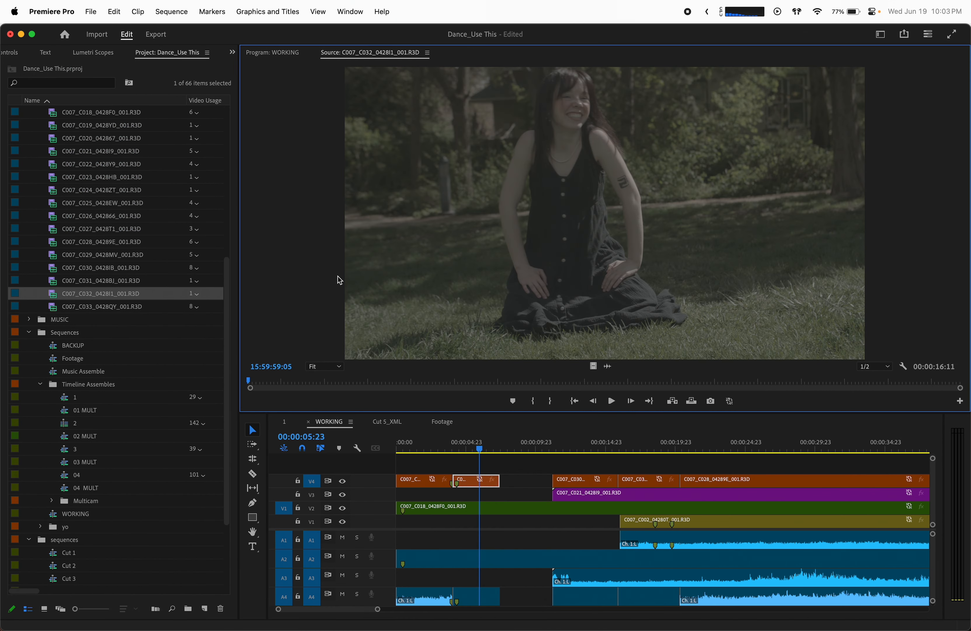
scroll(164, 271, up, 7)
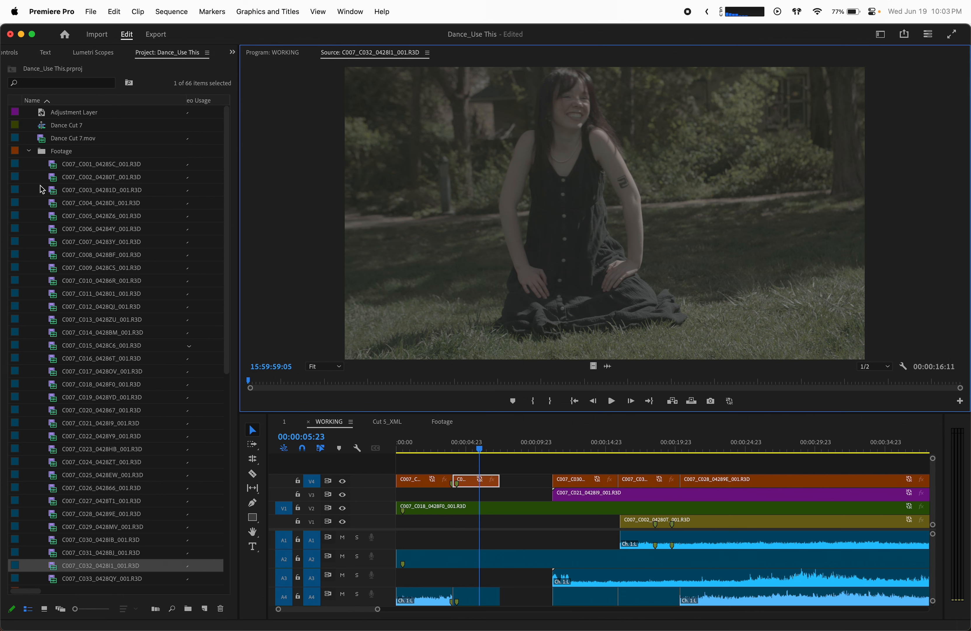
click(30, 152)
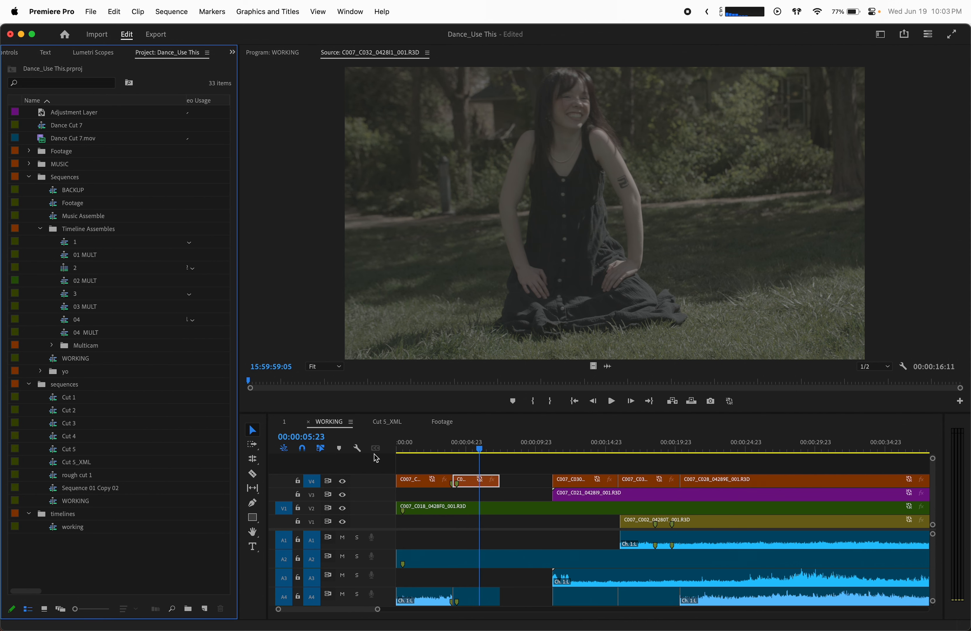
- Open the Cut 5_XML sequence, show its full timeline, and scrub to 00:00:27:06 and back to 00:00:14:09 to examine the stacked cuts
click(398, 424)
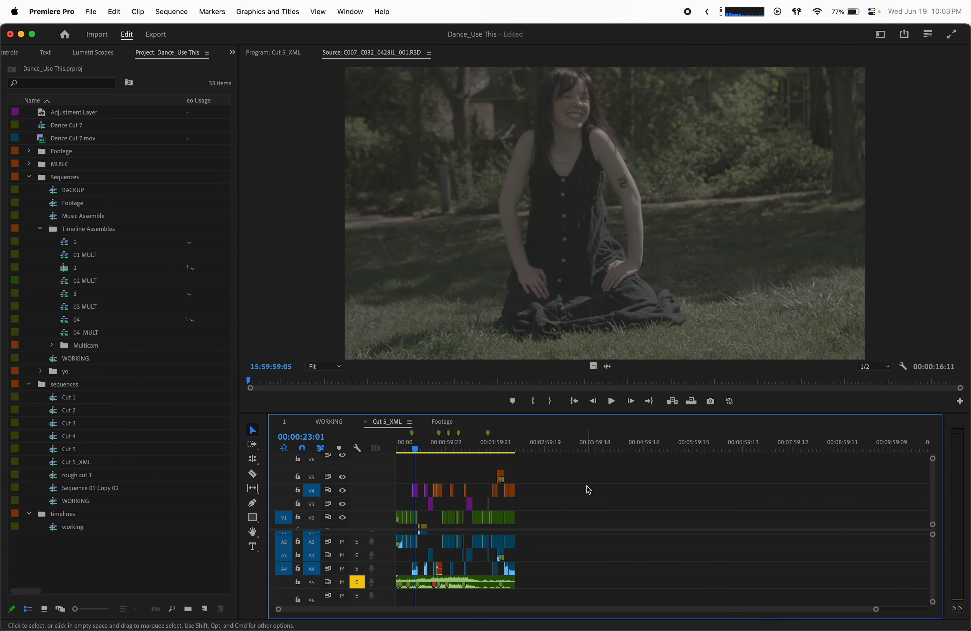
key(backslash)
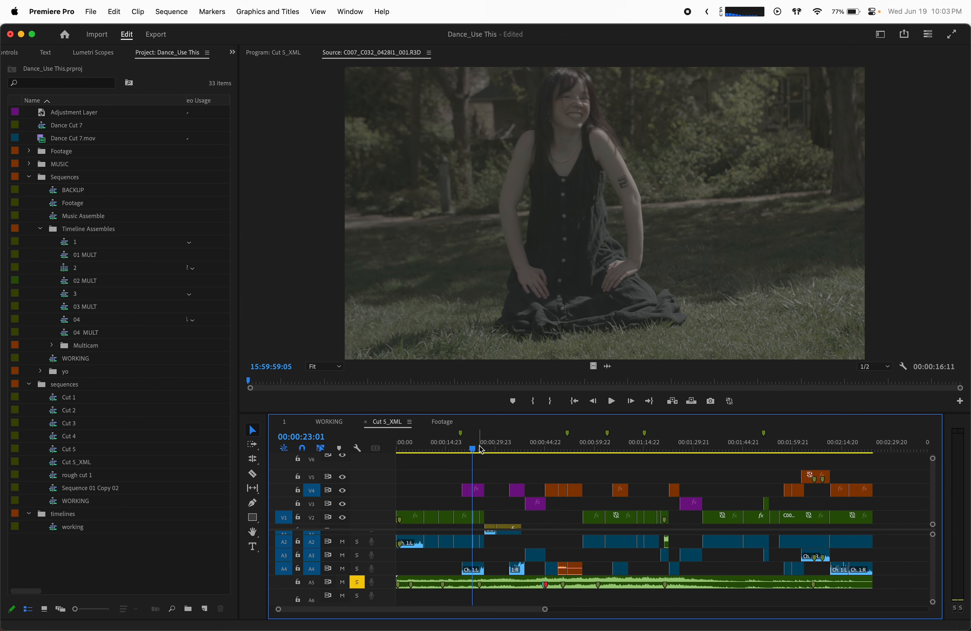
drag(481, 450, 488, 449)
key(minus)
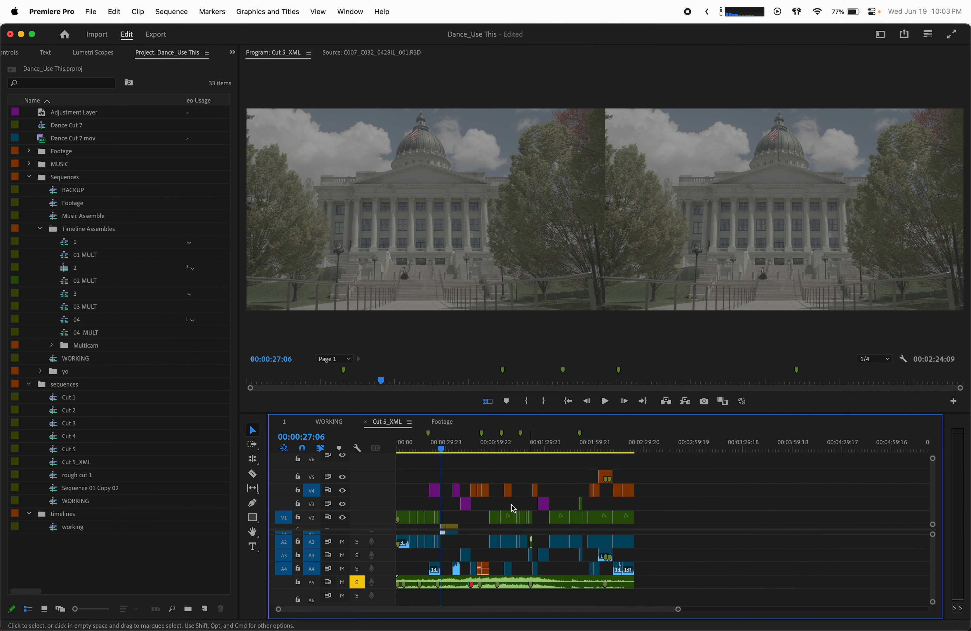
scroll(491, 509, down, 1)
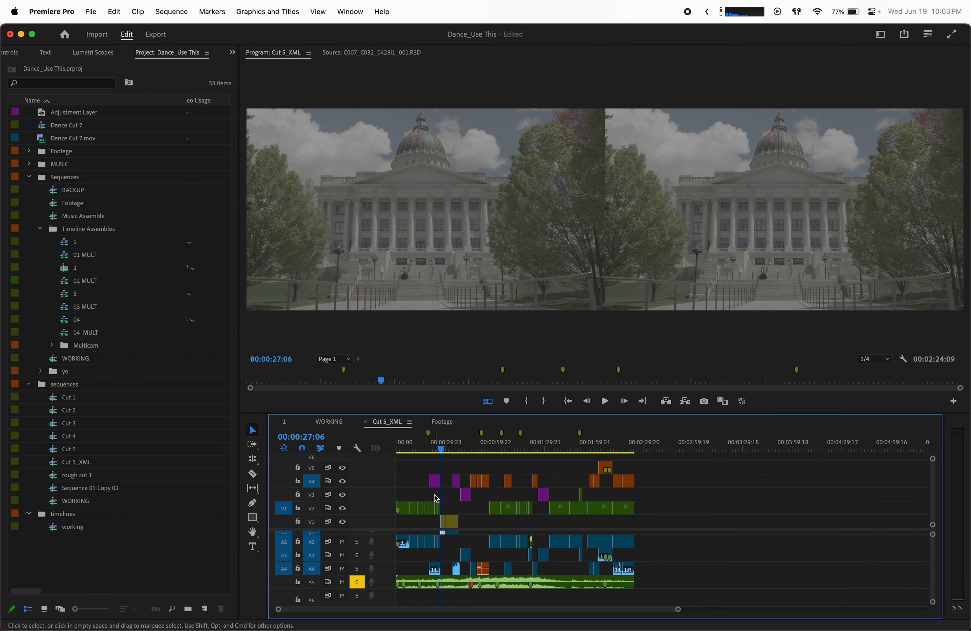
click(427, 450)
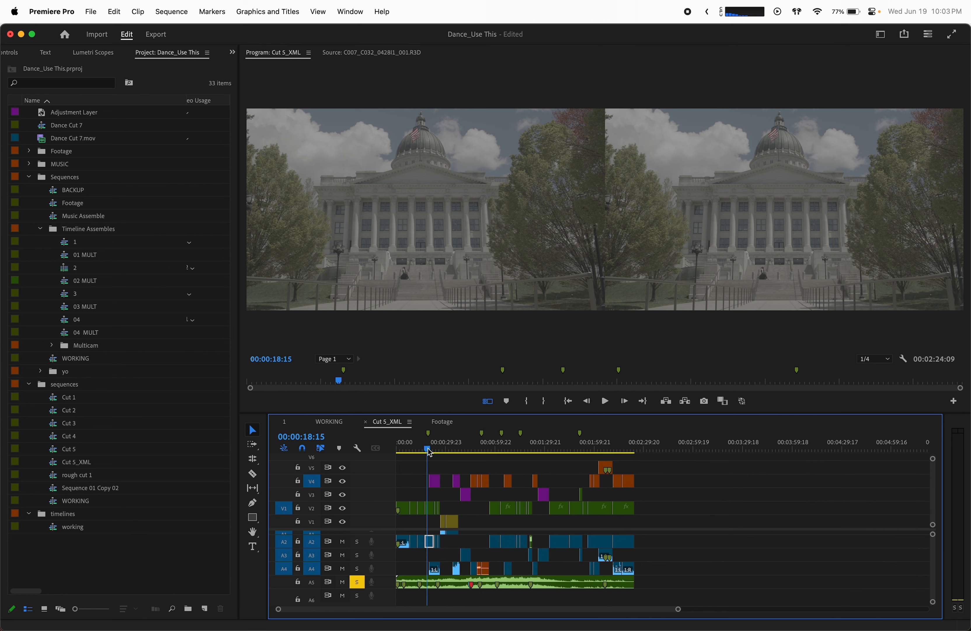
drag(429, 452, 422, 452)
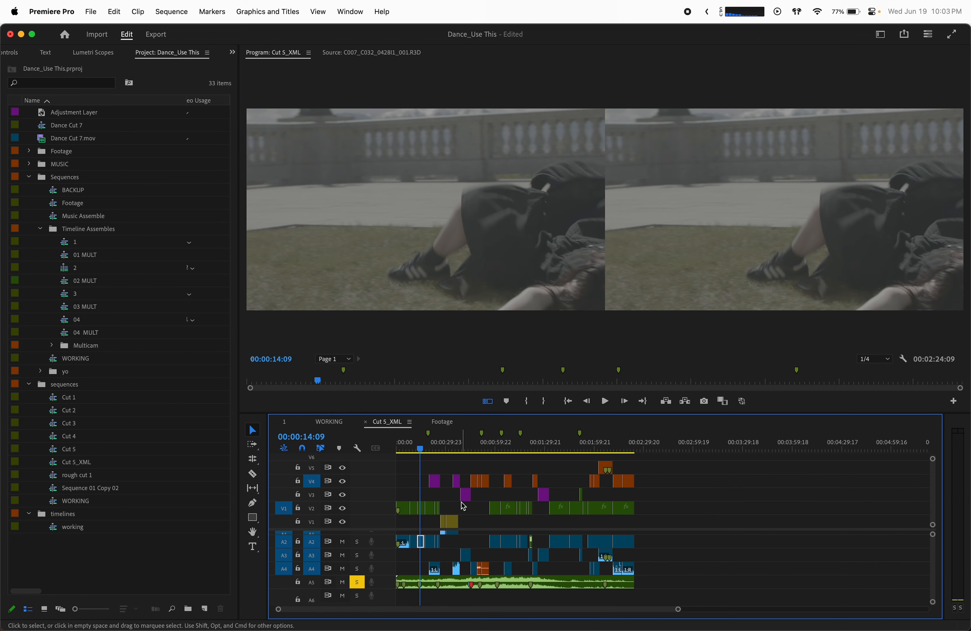